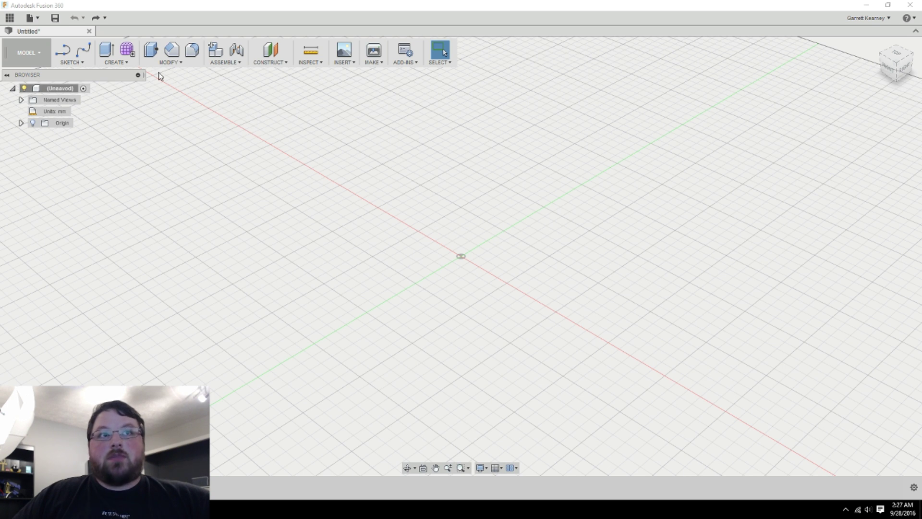
Step: Start a sketch on the XY ground plane and draw a rectangle around the origin
click(82, 64)
click(60, 83)
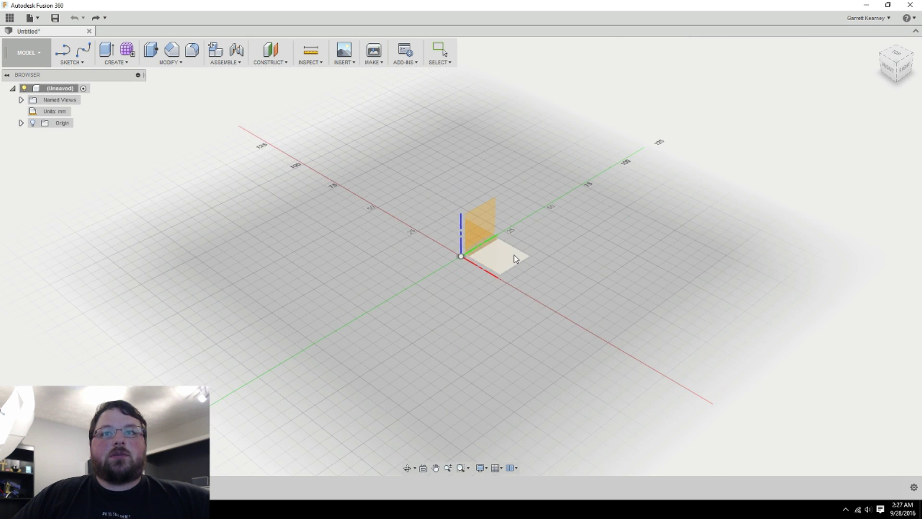
click(514, 255)
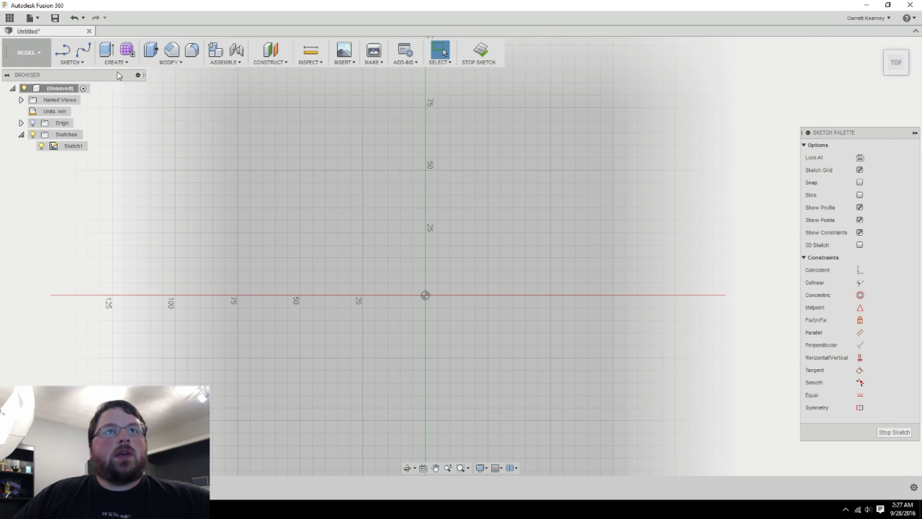
key(r)
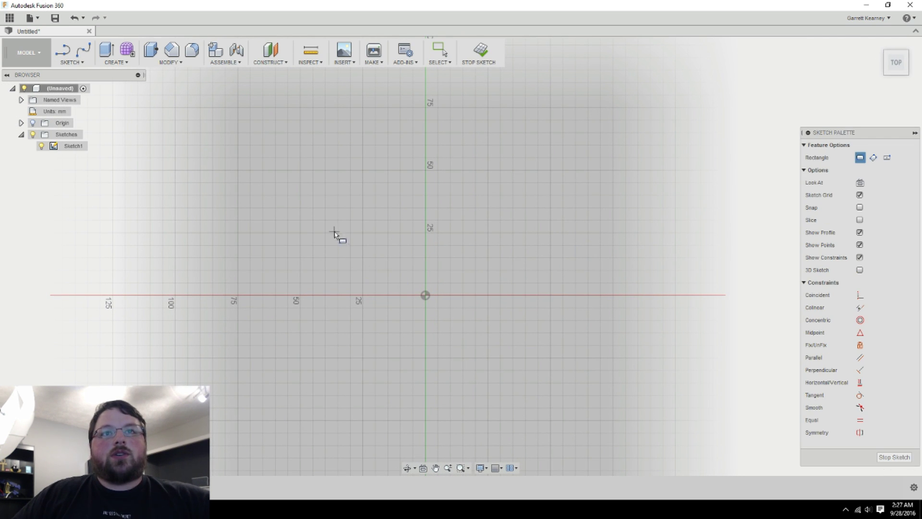
click(331, 230)
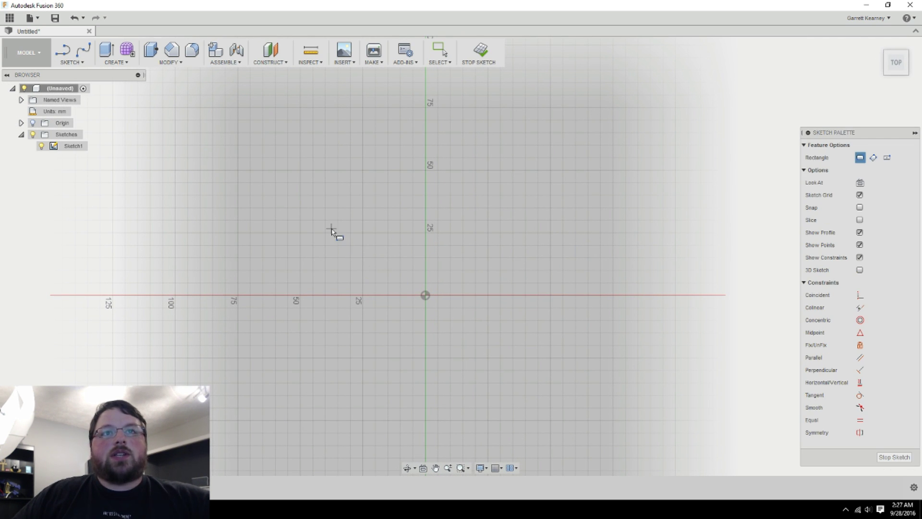
click(523, 373)
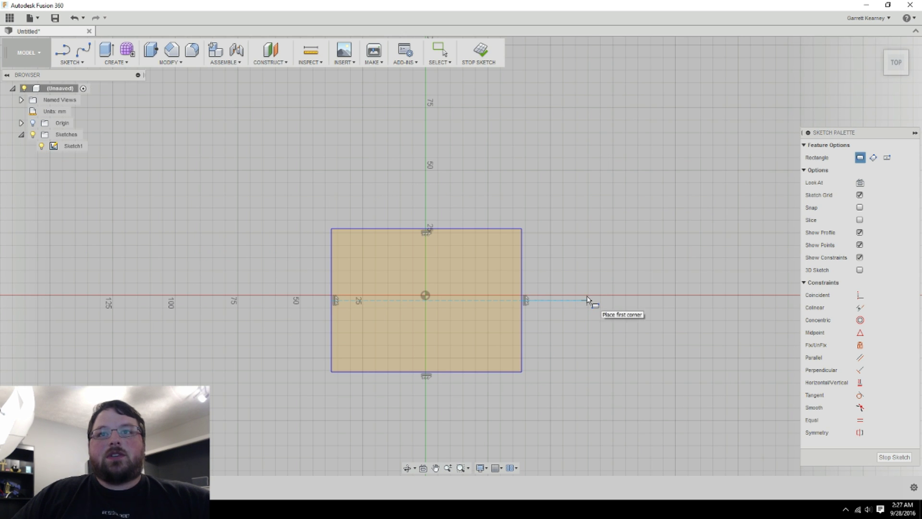
key(Escape)
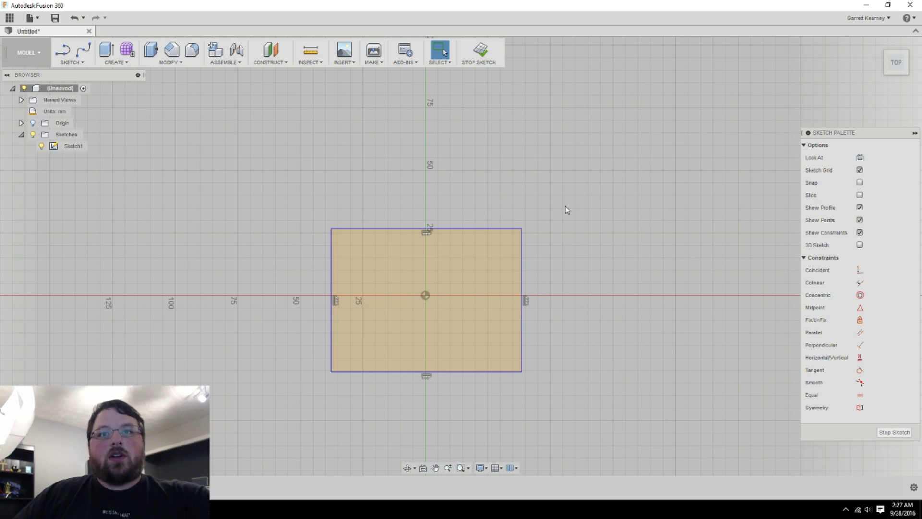
Step: Offset the rectangle inward by 4.648 mm to create the inner copy
key(o)
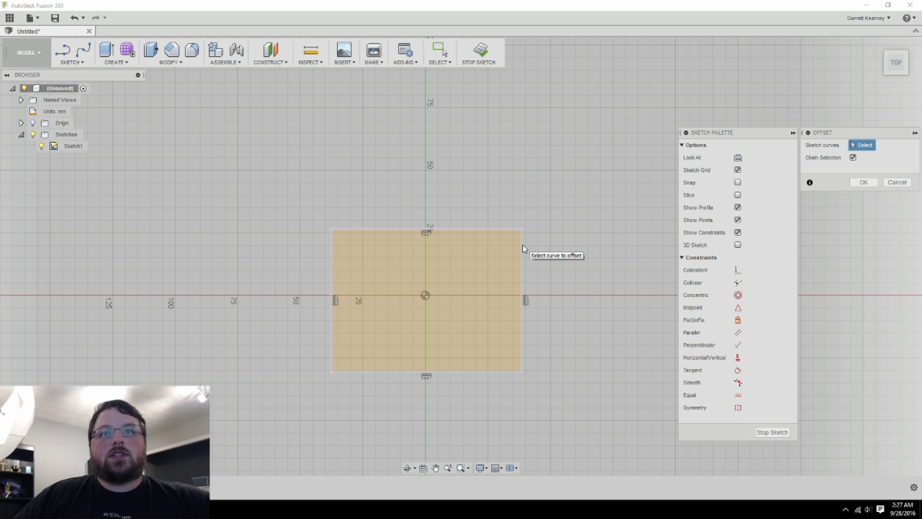
click(522, 244)
drag(514, 244, 510, 243)
key(Return)
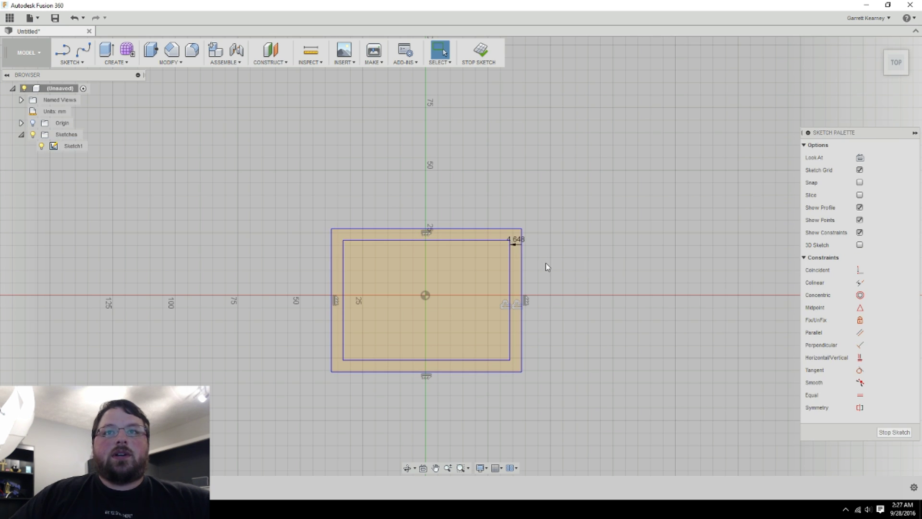
Step: Finish the sketch and extrude the inner rectangle profile 5 mm as the floor
click(893, 432)
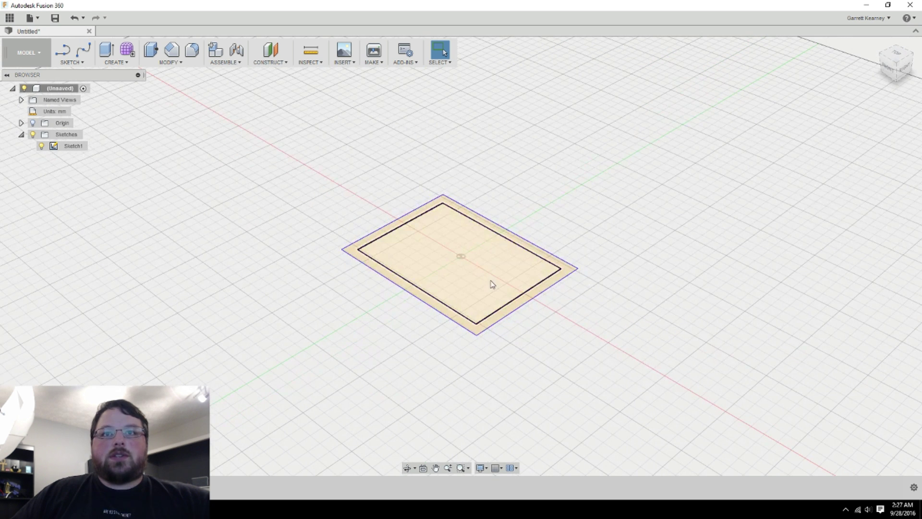
click(505, 269)
right_click(502, 264)
click(534, 254)
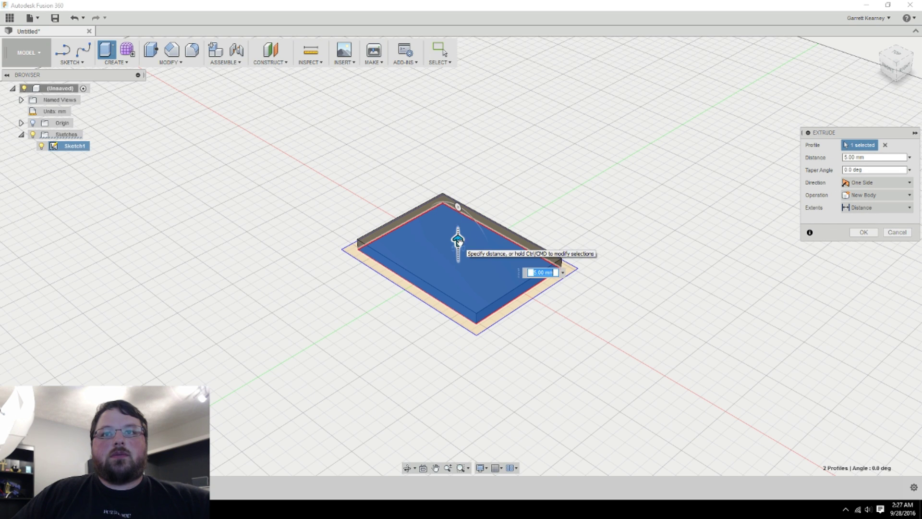
click(864, 232)
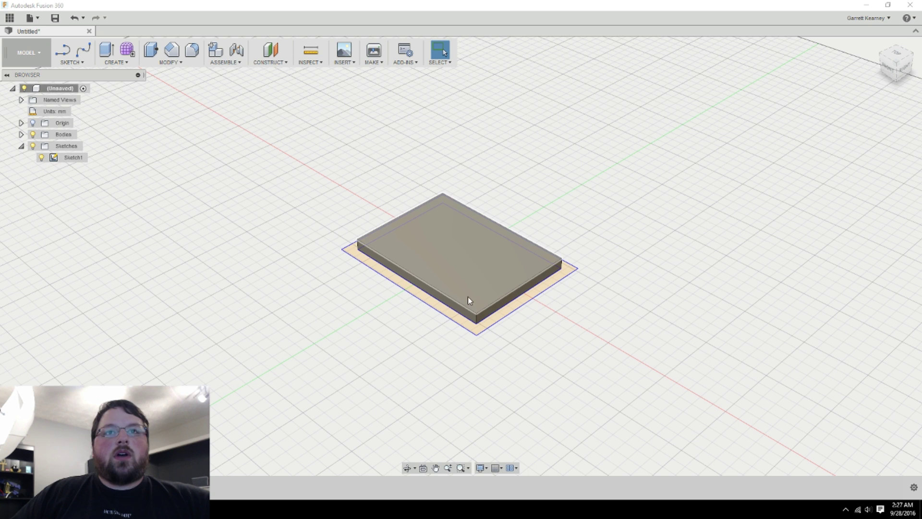
Step: Extrude the outer ring profile 45 mm as Join to raise the walls
click(446, 313)
right_click(446, 312)
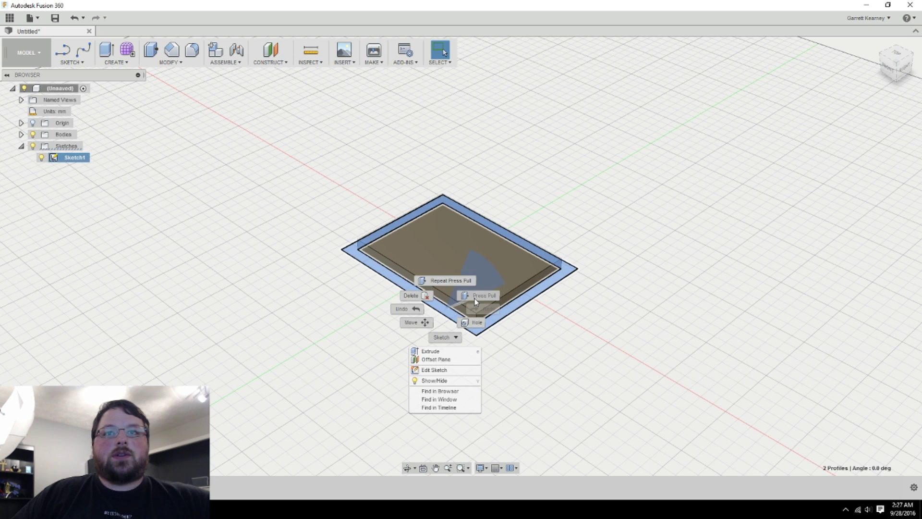
click(479, 301)
drag(413, 255, 410, 180)
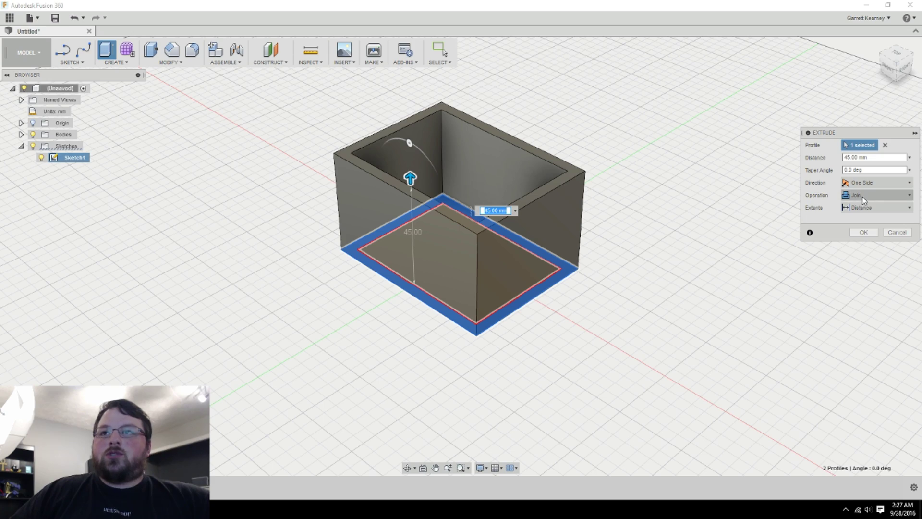
click(864, 232)
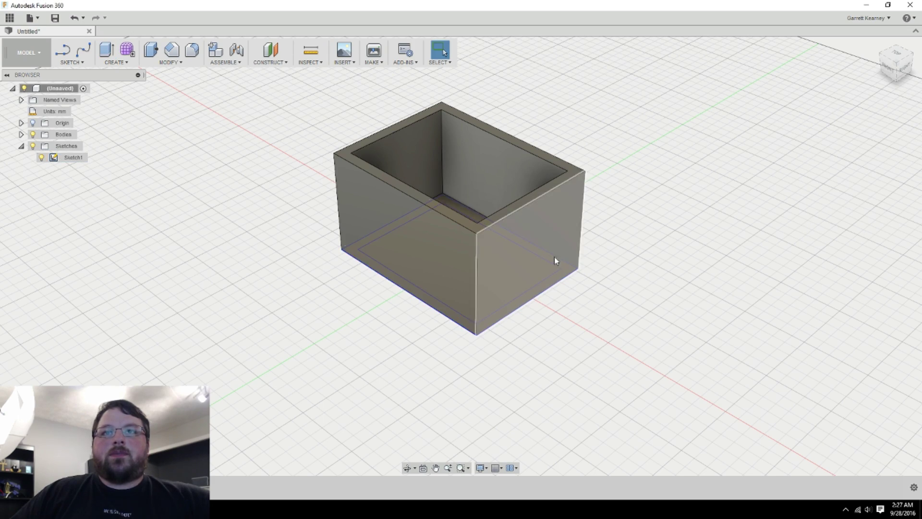
shift+middle_drag(764, 253, 543, 207)
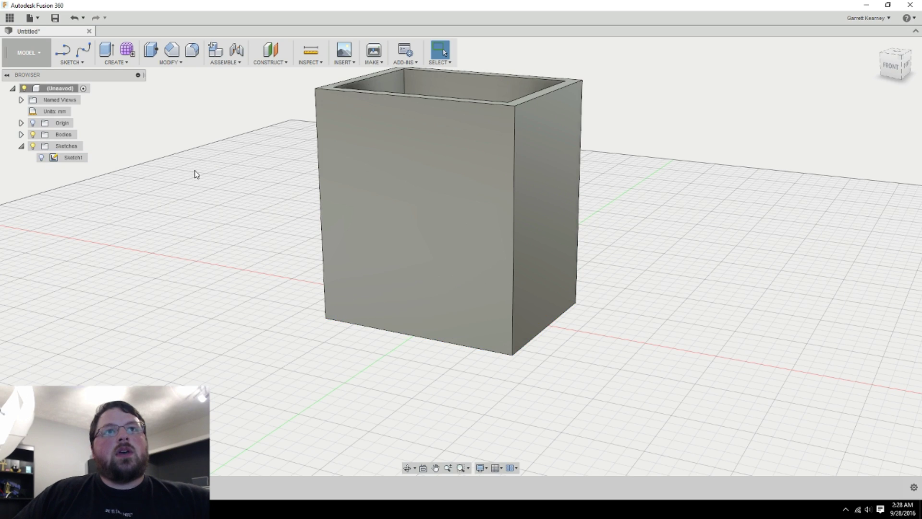
Step: Sketch a center circle on the box's front face
click(80, 62)
click(77, 74)
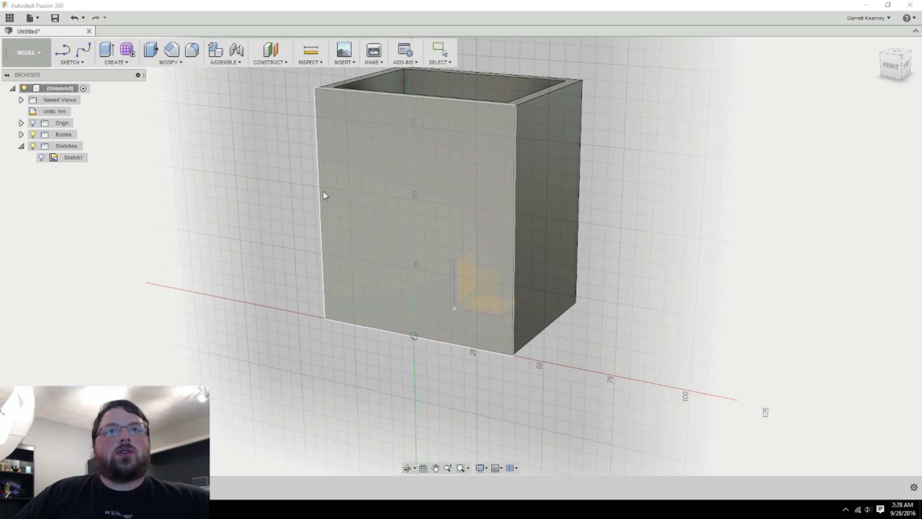
click(431, 187)
key(c)
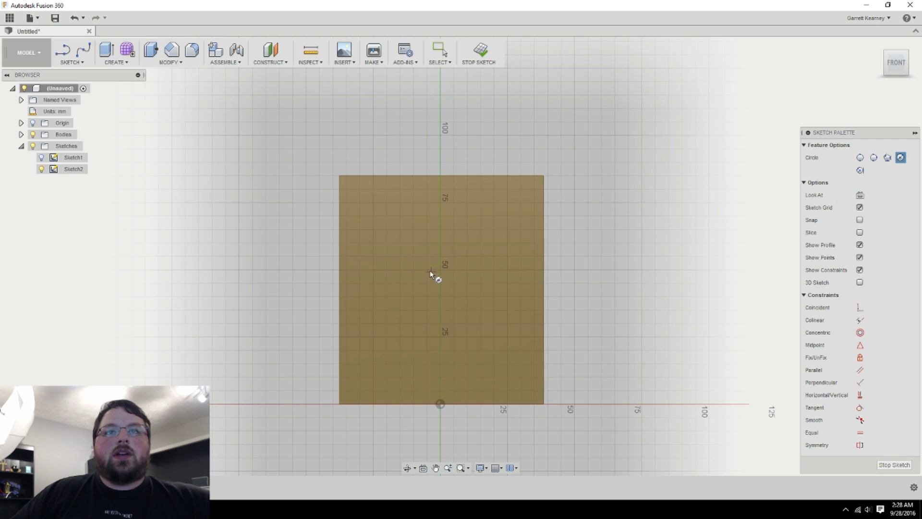
click(440, 270)
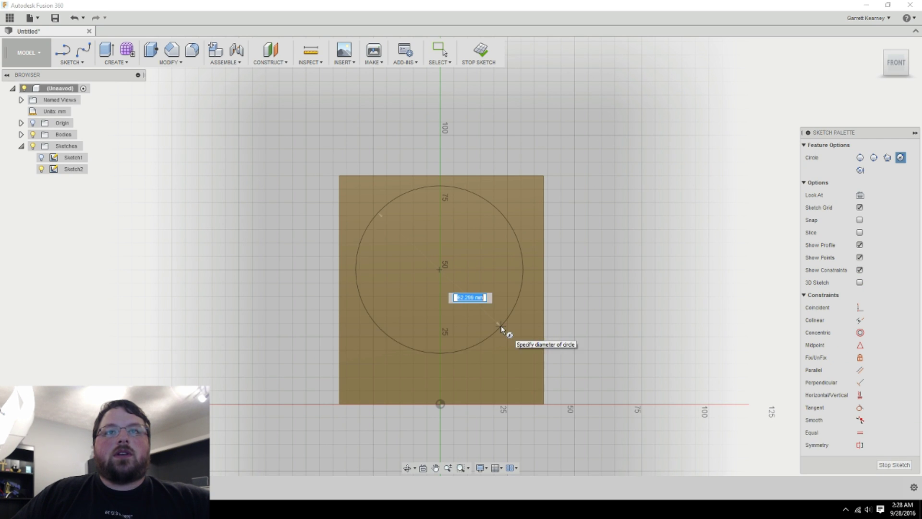
click(483, 307)
key(Escape)
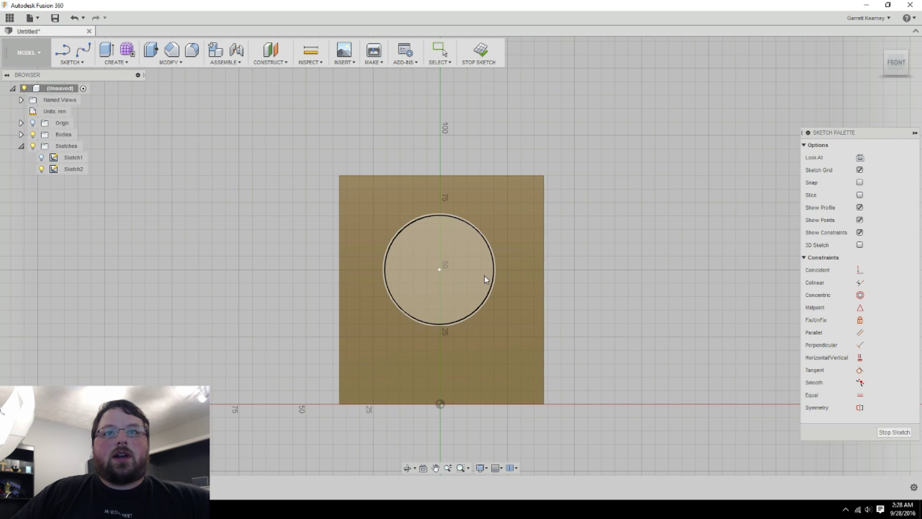
Step: Extrude the circle -10 mm as a cut through the front wall
right_click(476, 274)
click(506, 252)
key(e)
click(406, 201)
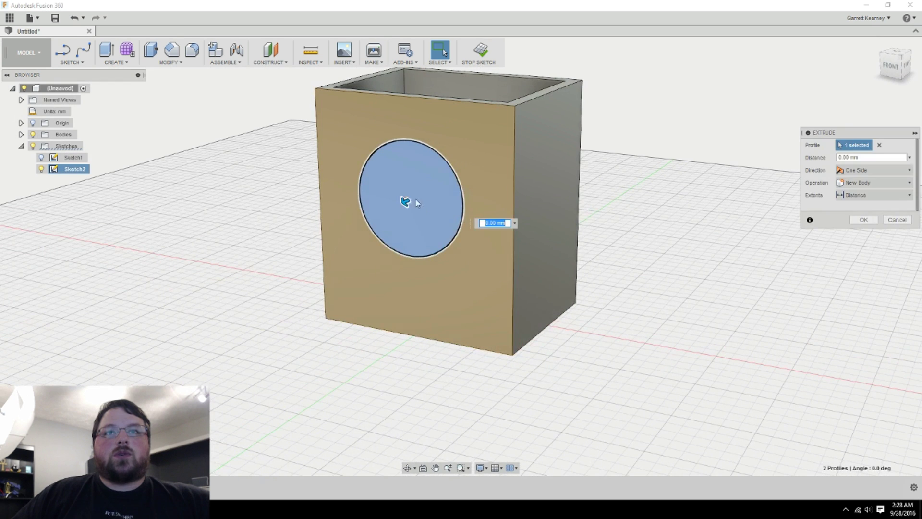
text(-10)
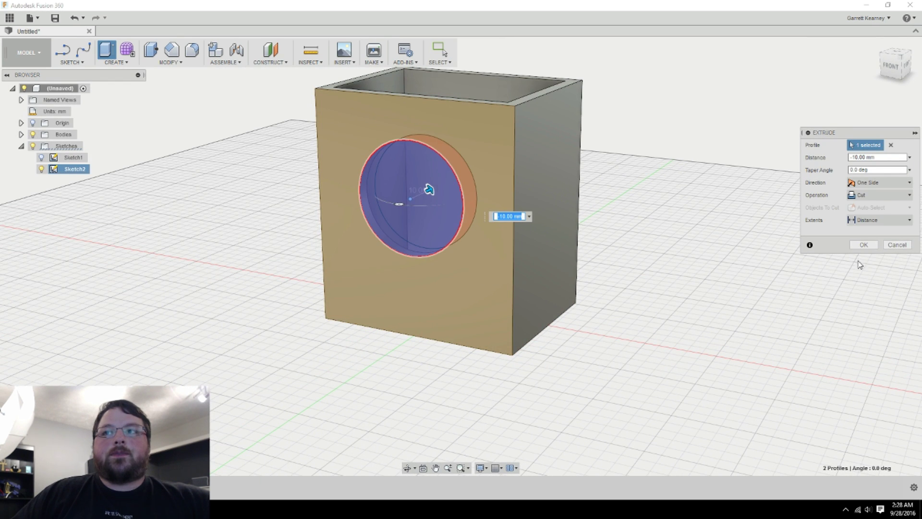
click(865, 245)
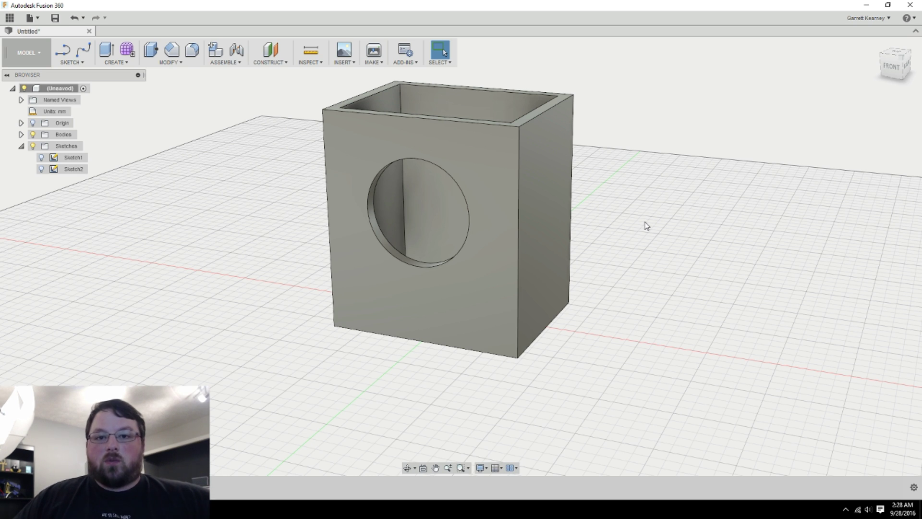
scroll(647, 226, up, 2)
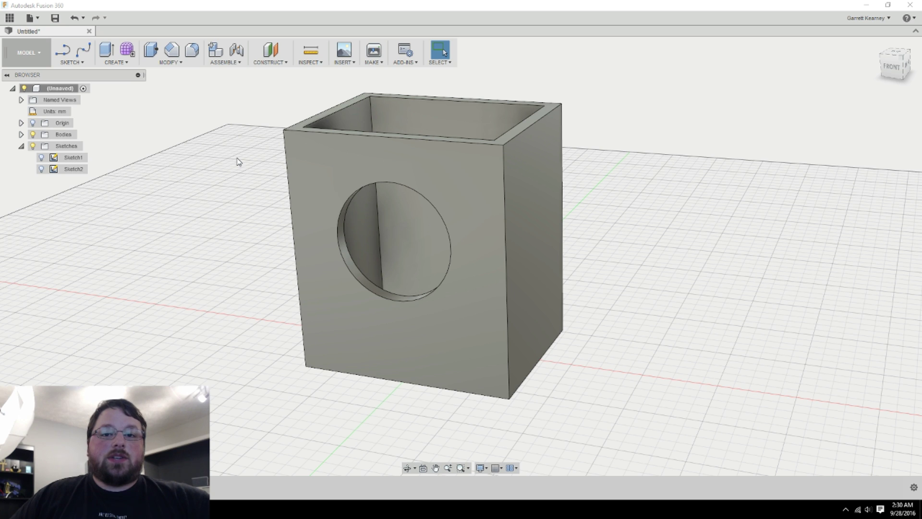
Step: Open the Parameters dialog and add user parameter width = 60 mm
click(179, 63)
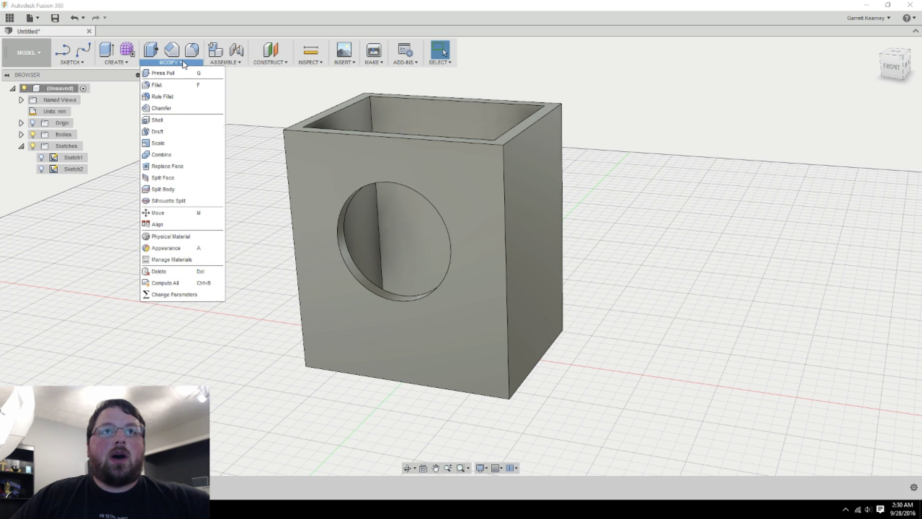
click(192, 297)
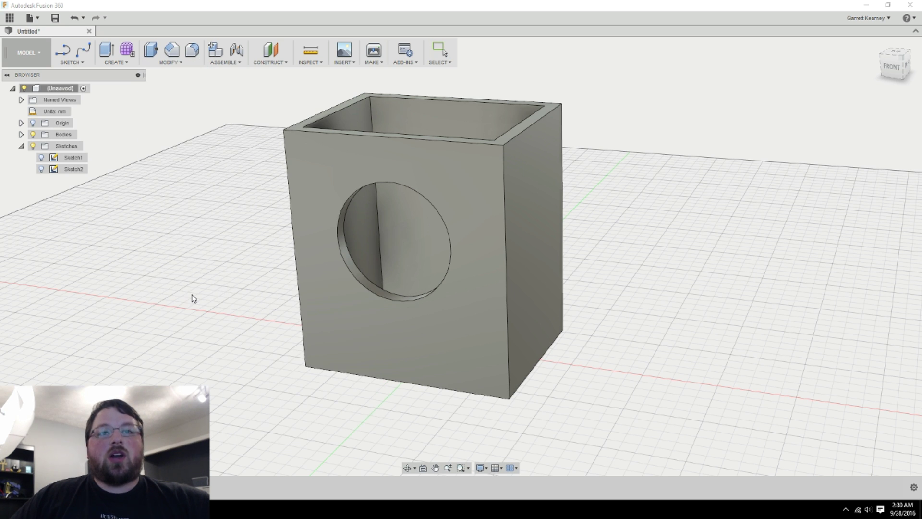
drag(817, 144, 607, 141)
double_click(222, 188)
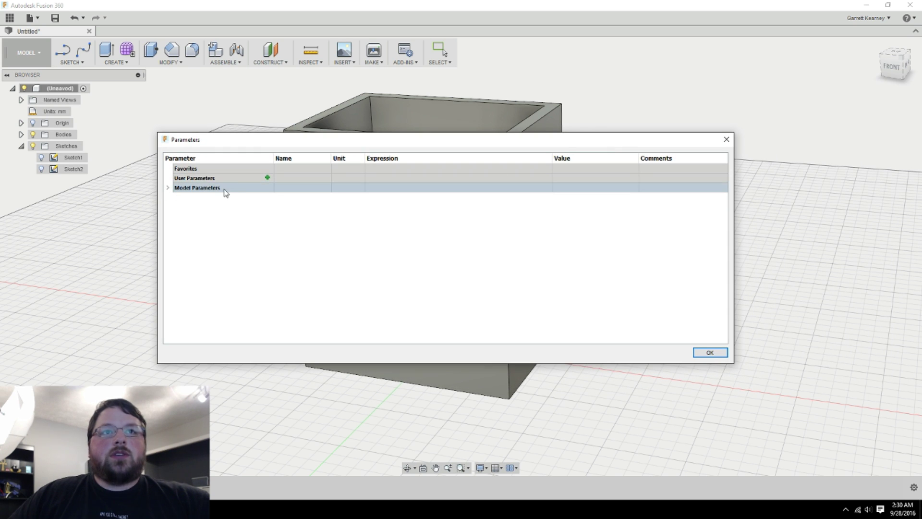
click(263, 182)
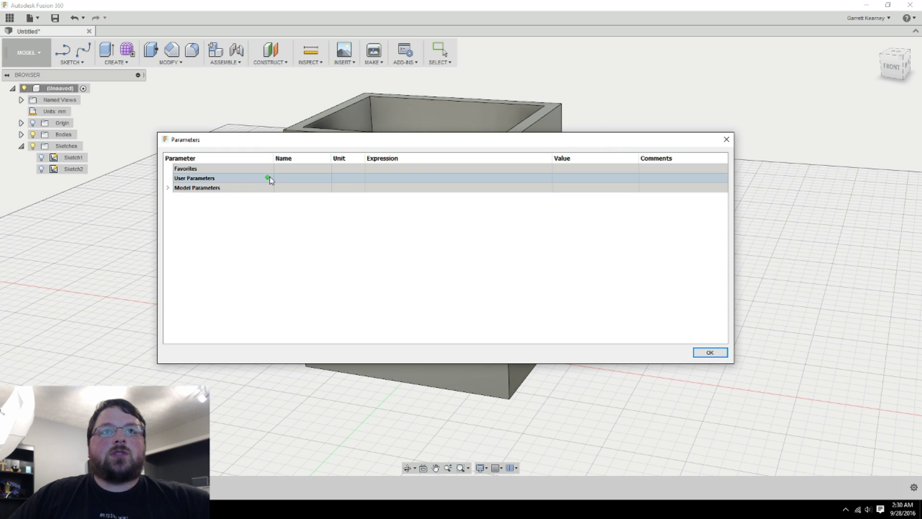
click(268, 178)
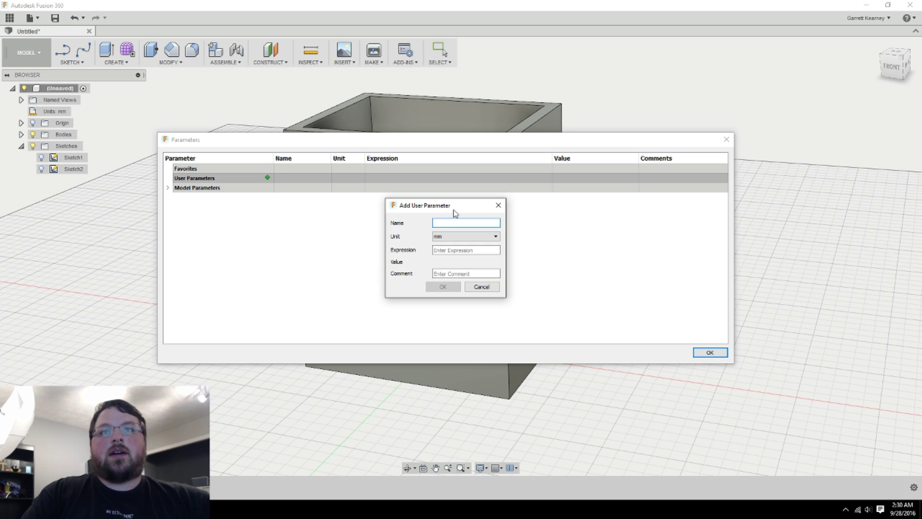
text(width)
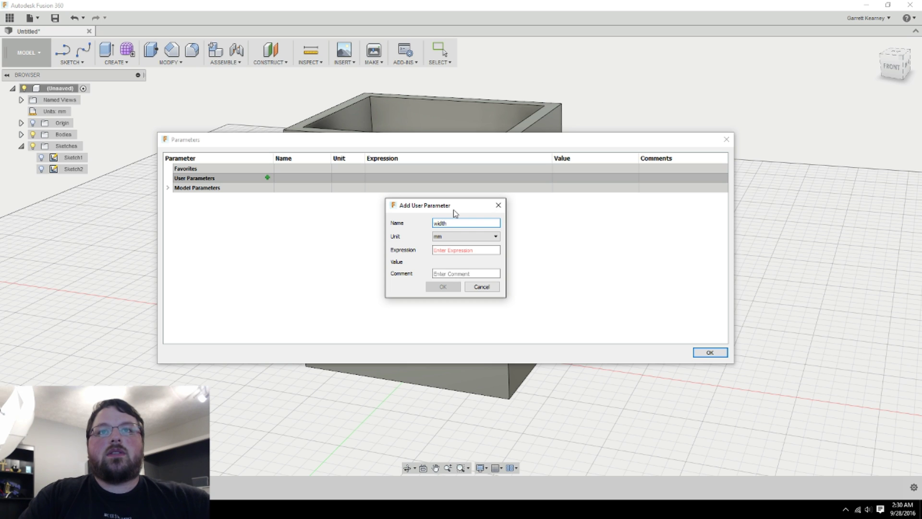
key(Tab)
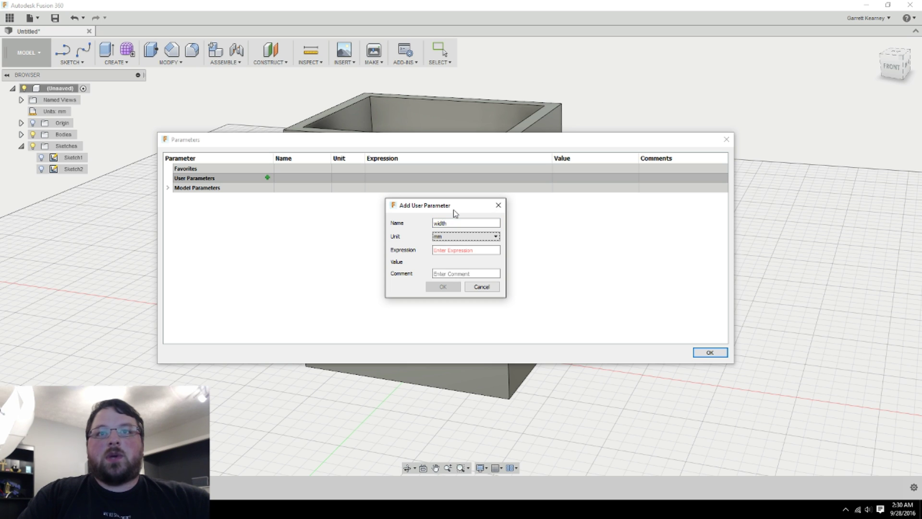
key(Tab)
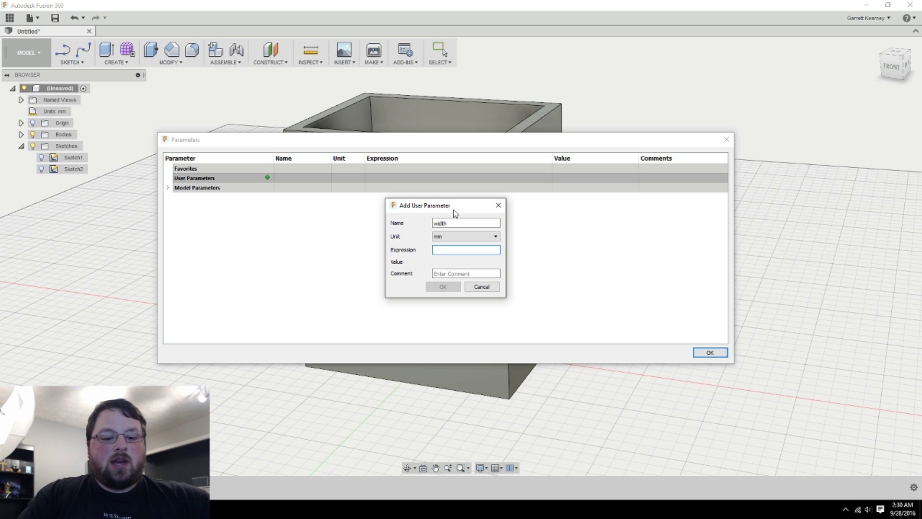
text(60)
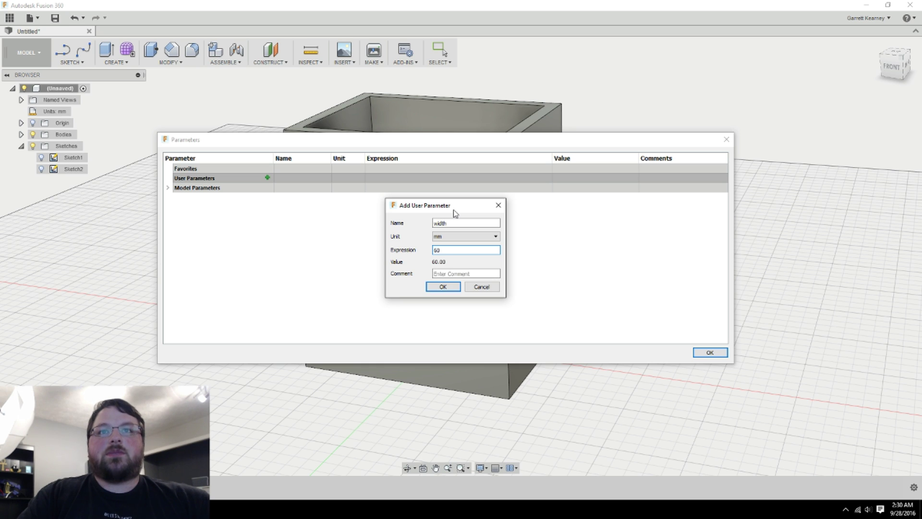
key(Return)
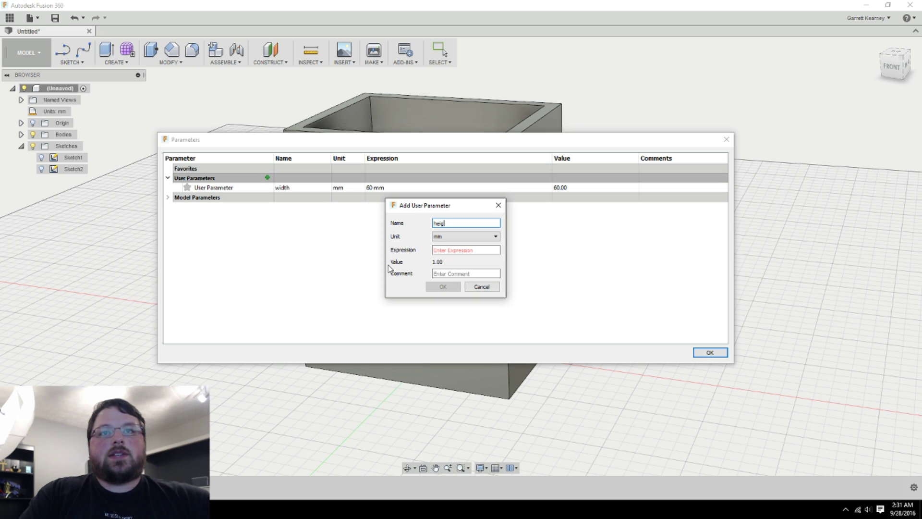
Step: Add user parameters height = 80 mm and depth = 40 mm
text(ht)
key(Tab)
text(80)
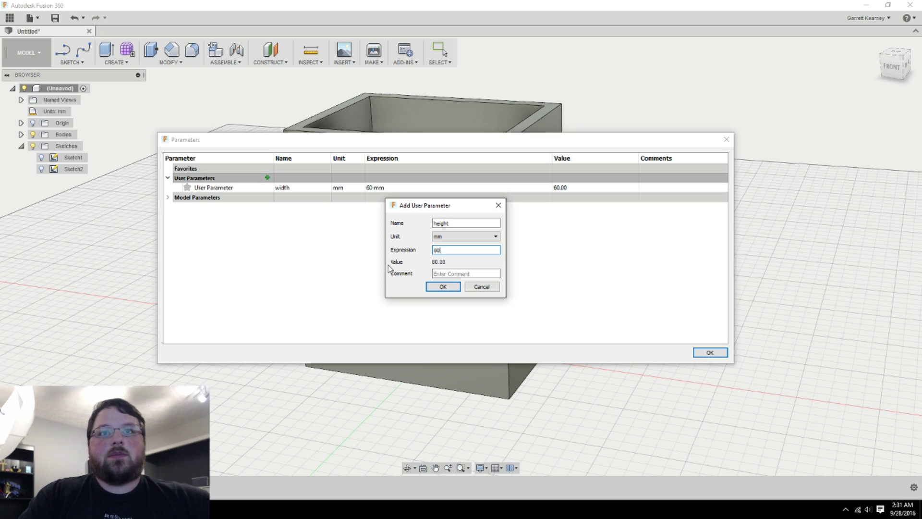
key(Return)
text(depth)
key(Tab)
key(Tab)
text(4)
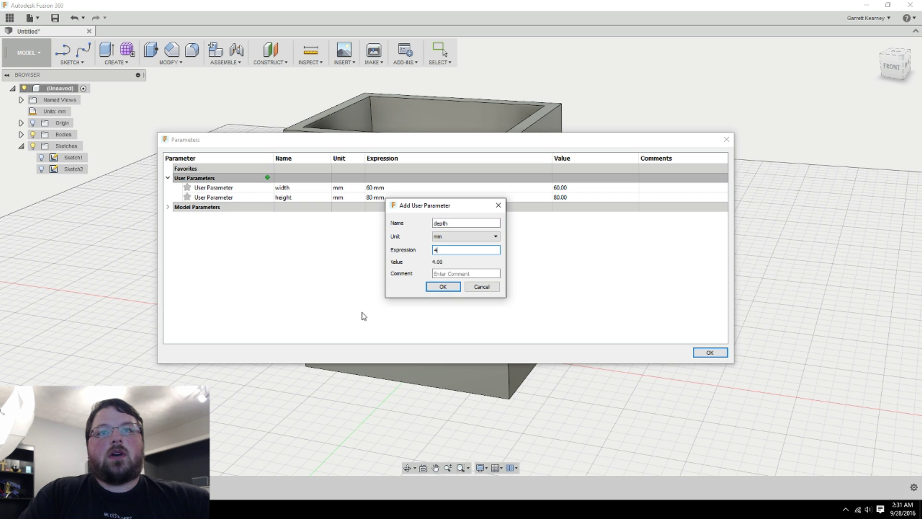
text(0)
key(Return)
Step: Add wallThickness = 2 mm and circleRadius = 20 mm, then apply the parameters with OK
text(wallT)
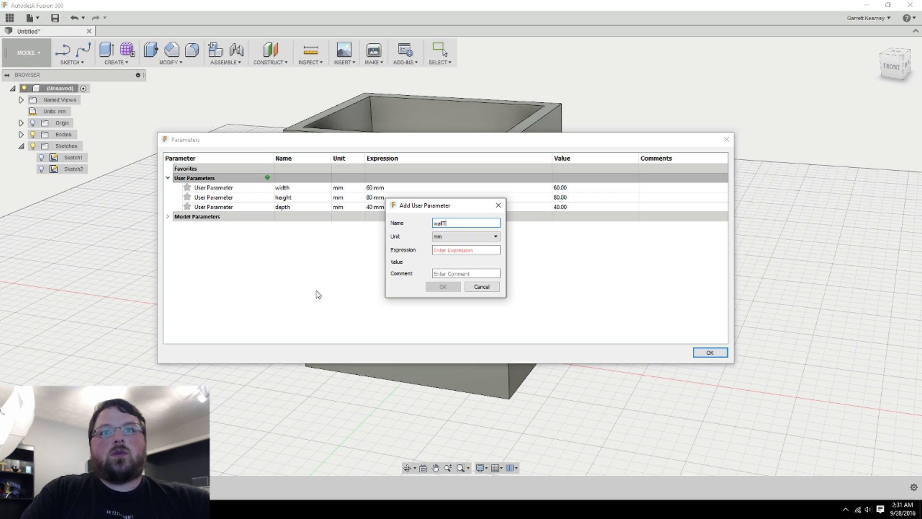
text(hickness)
key(Tab)
key(Tab)
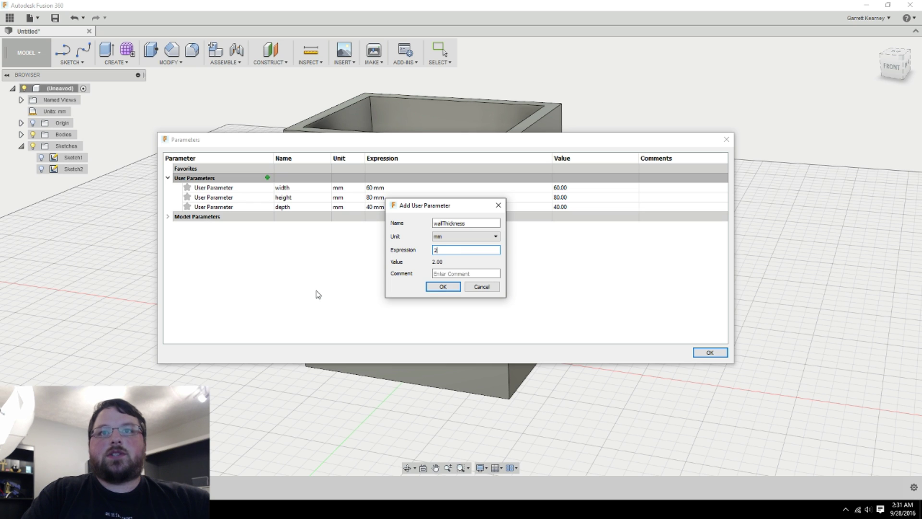
key(Return)
click(268, 177)
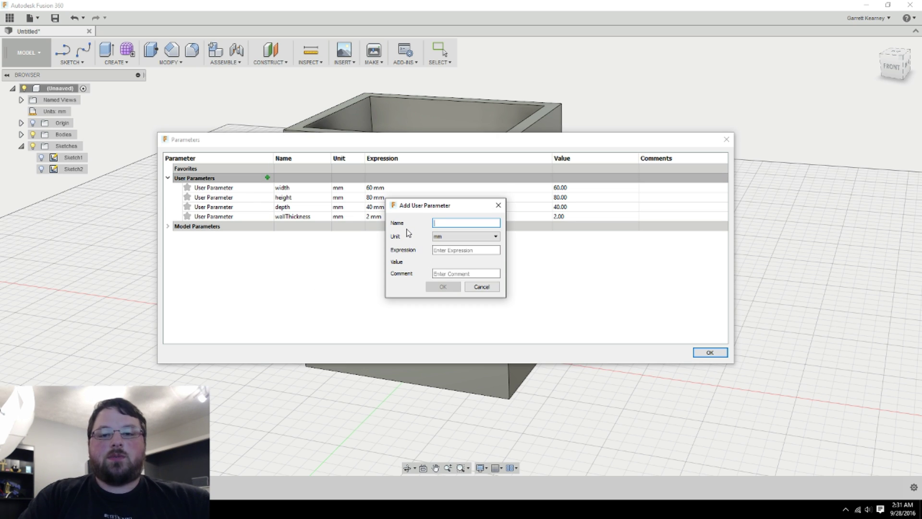
text(di)
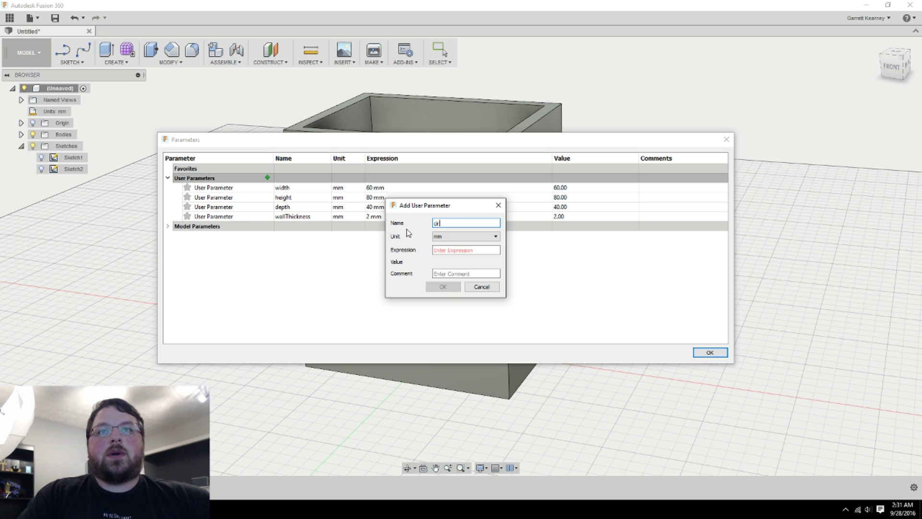
key(Tab)
key(Tab)
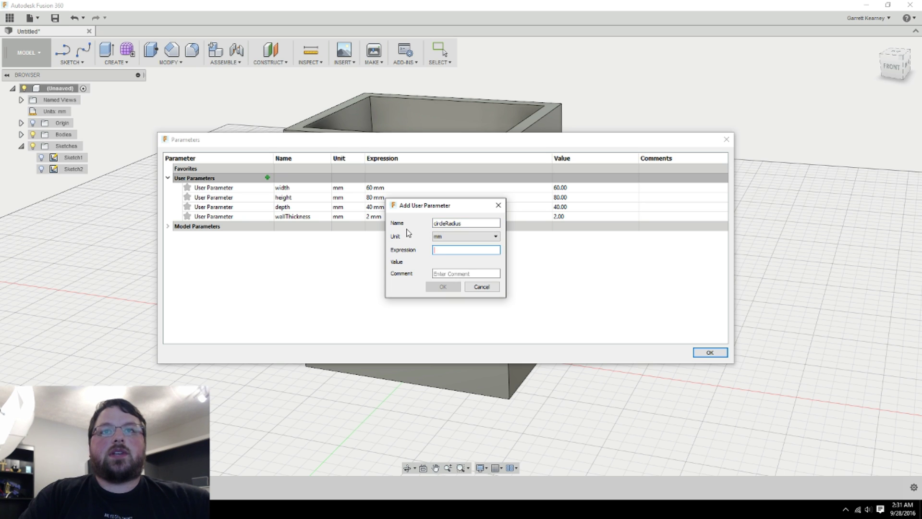
text(20)
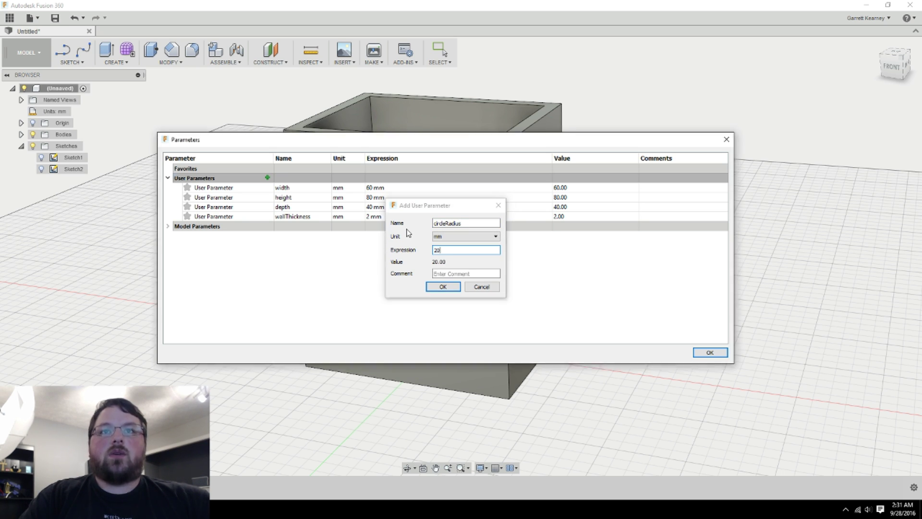
key(Return)
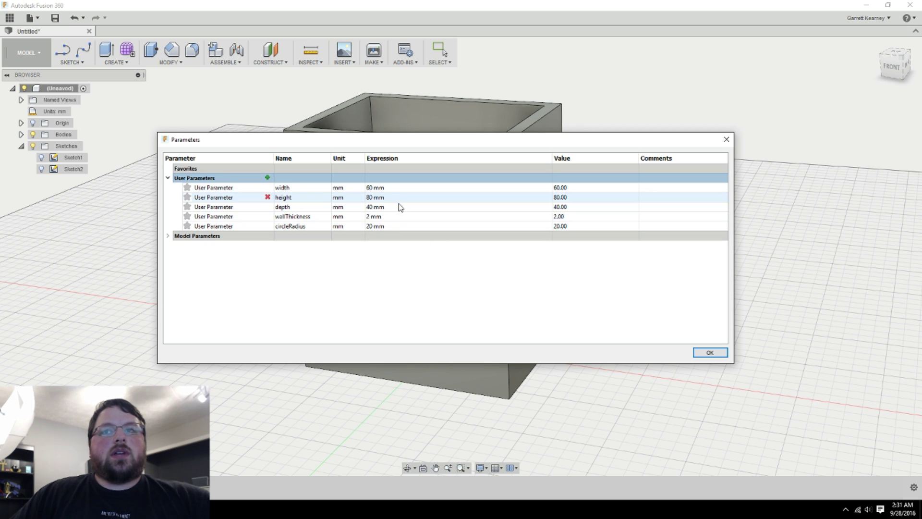
click(710, 353)
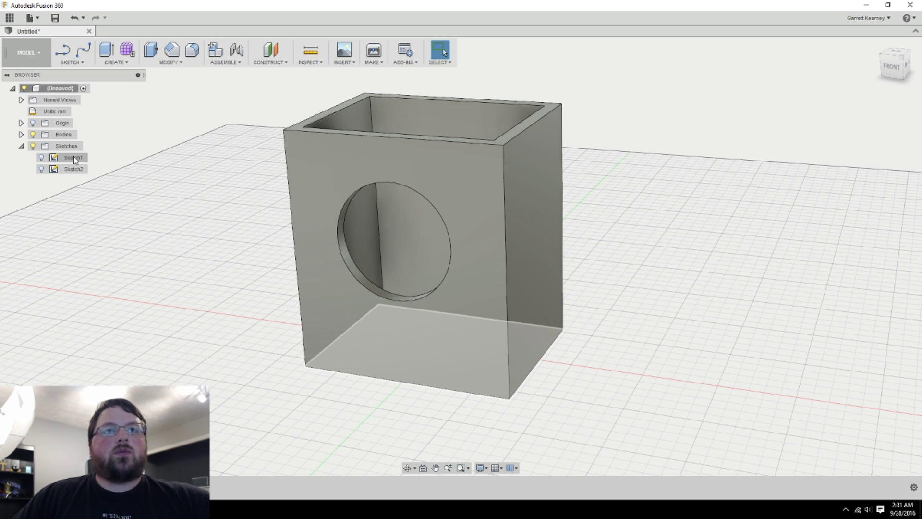
Step: Reopen Sketch1 from the Browser to edit the rectangle and its 4.648 mm offset
right_click(74, 157)
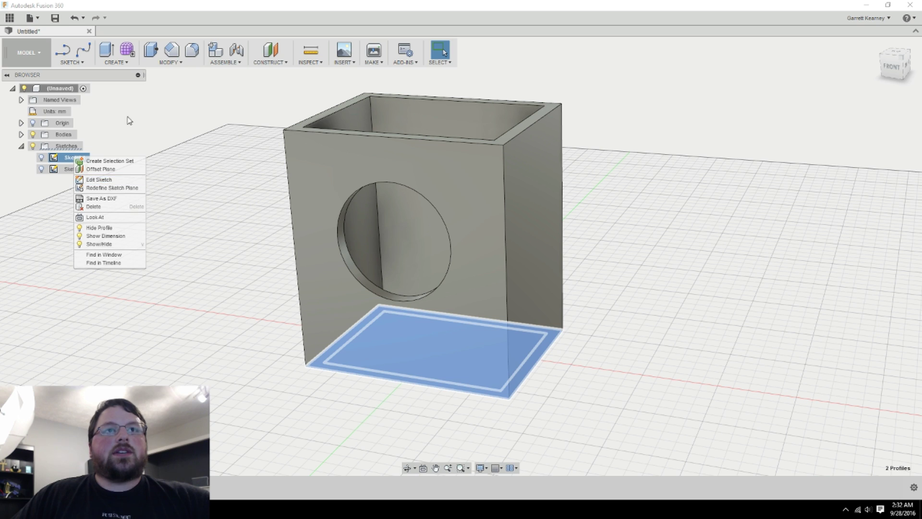
click(92, 154)
click(79, 158)
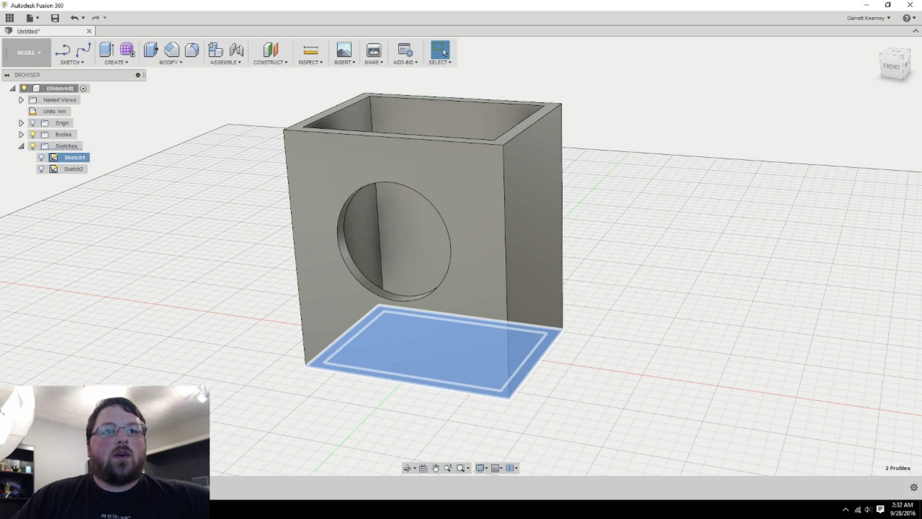
double_click(73, 157)
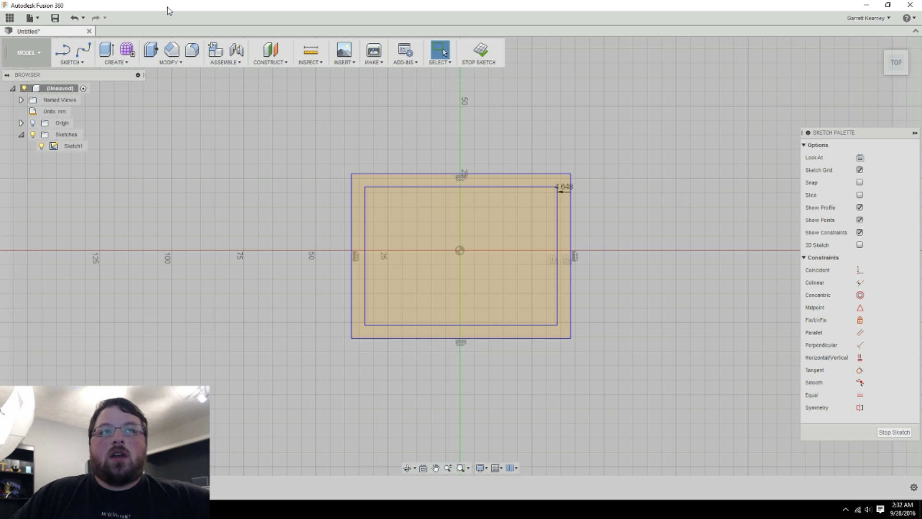
Step: Dimension the outer rectangle's left-to-right size with the width parameter, making it 60 mm
click(72, 62)
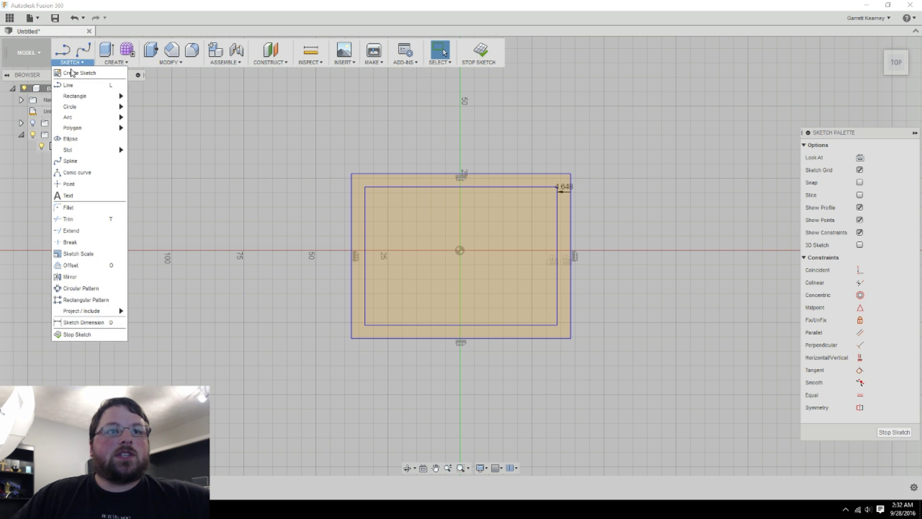
click(97, 325)
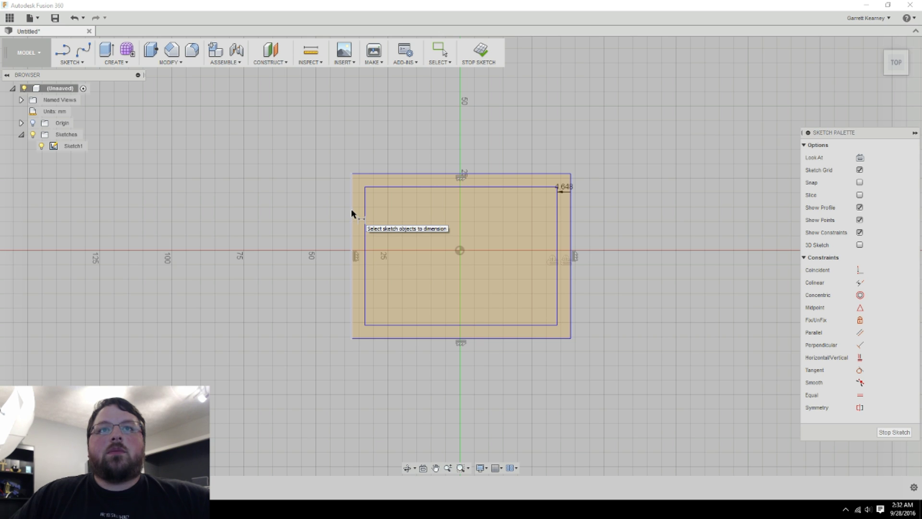
click(352, 214)
click(570, 222)
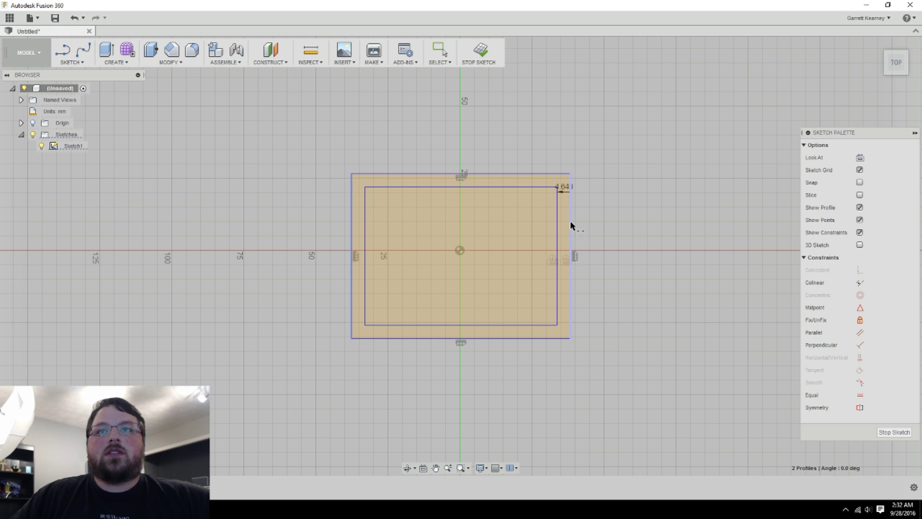
click(527, 390)
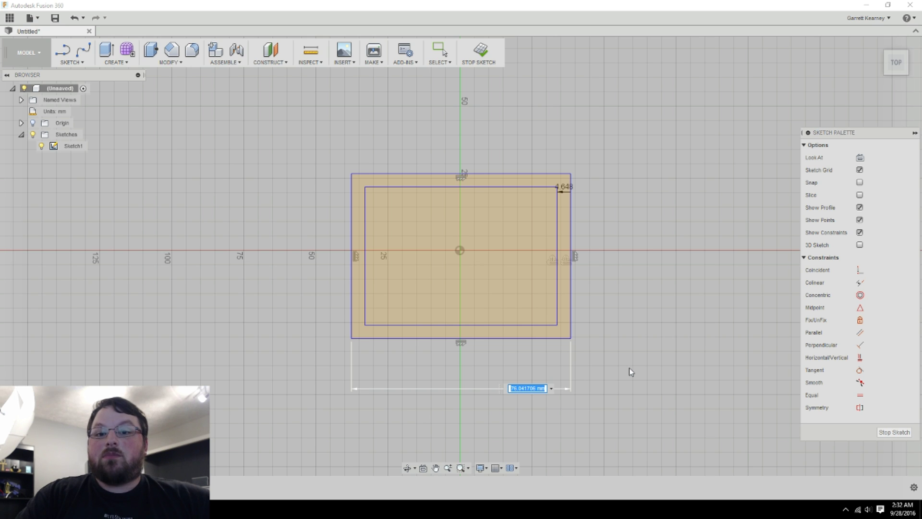
text(width)
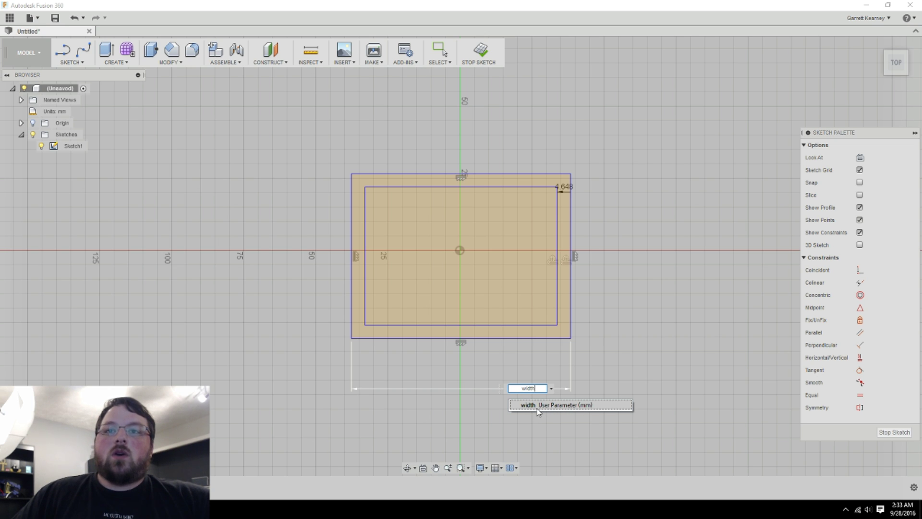
click(573, 406)
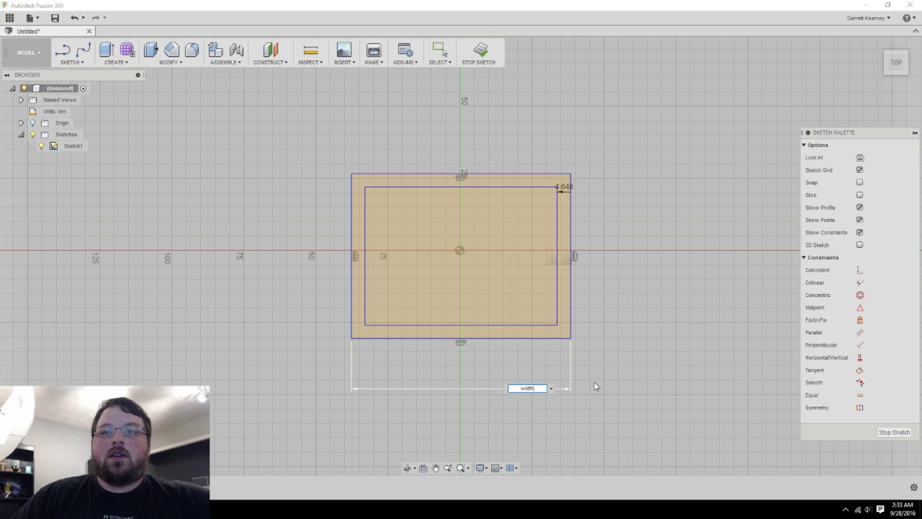
key(Return)
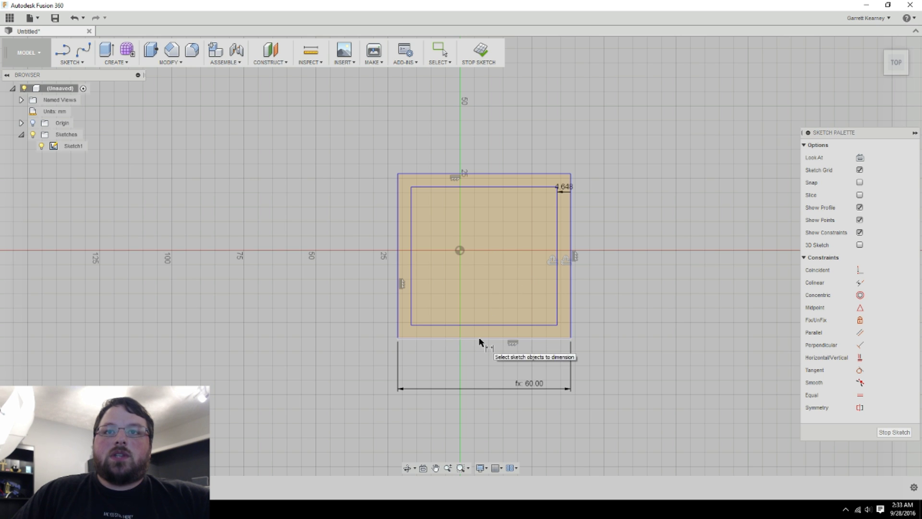
Step: Dimension the outer rectangle's height with the depth parameter, making it 40 mm
click(517, 175)
key(d)
click(518, 338)
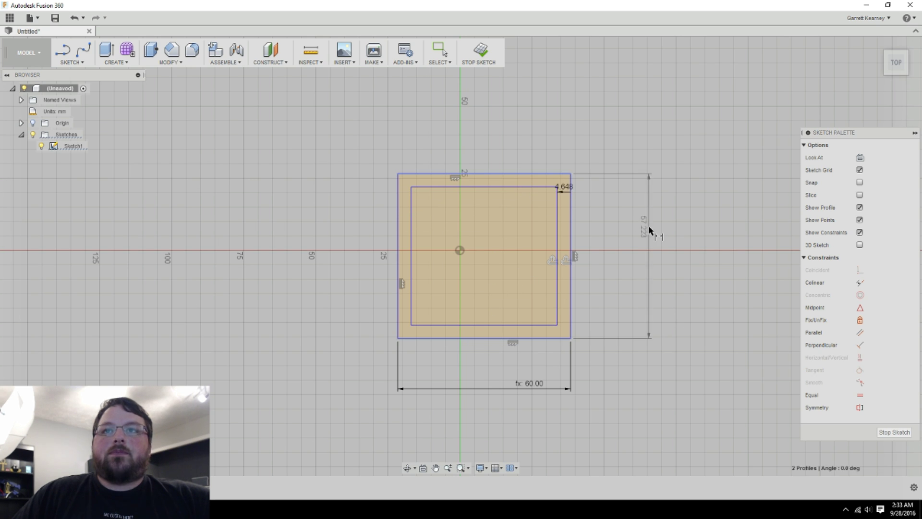
click(650, 229)
text(depth)
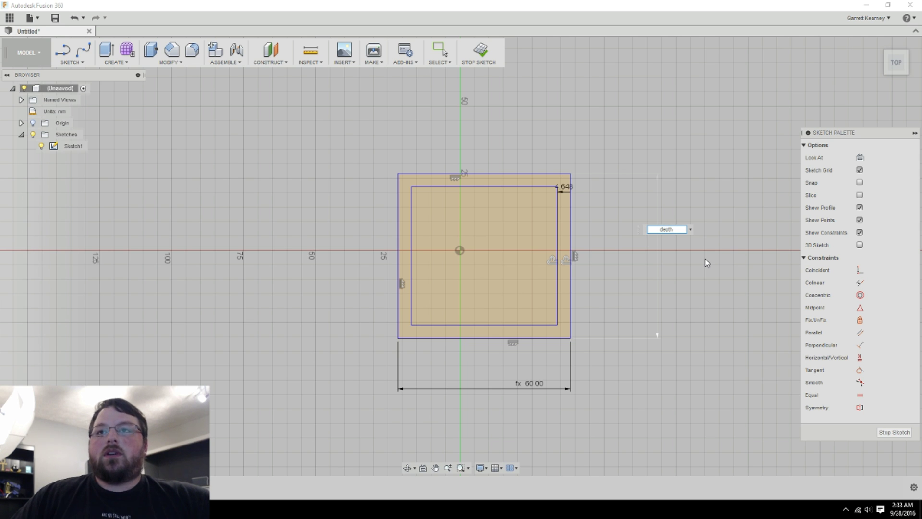
key(Return)
key(Escape)
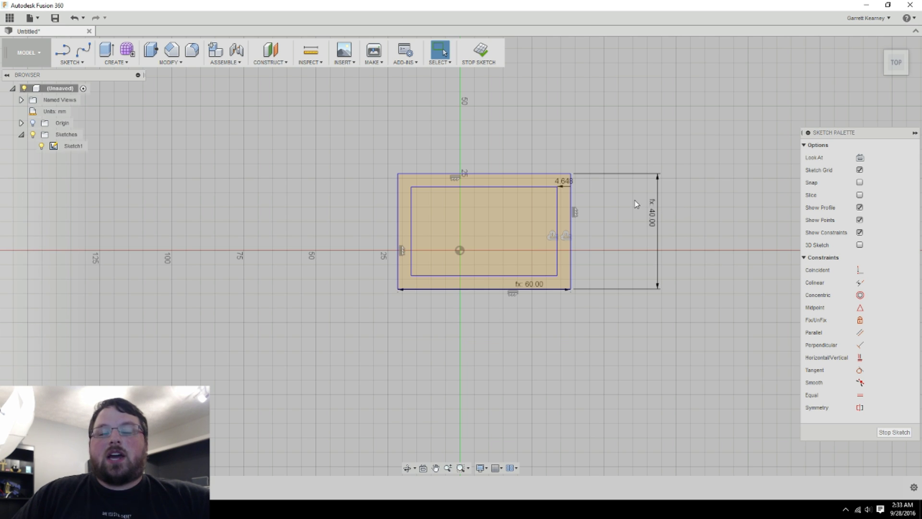
Step: Change the 4.648 mm wall offset dimension to wallThickness (2 mm) and reposition labels
drag(568, 183, 570, 211)
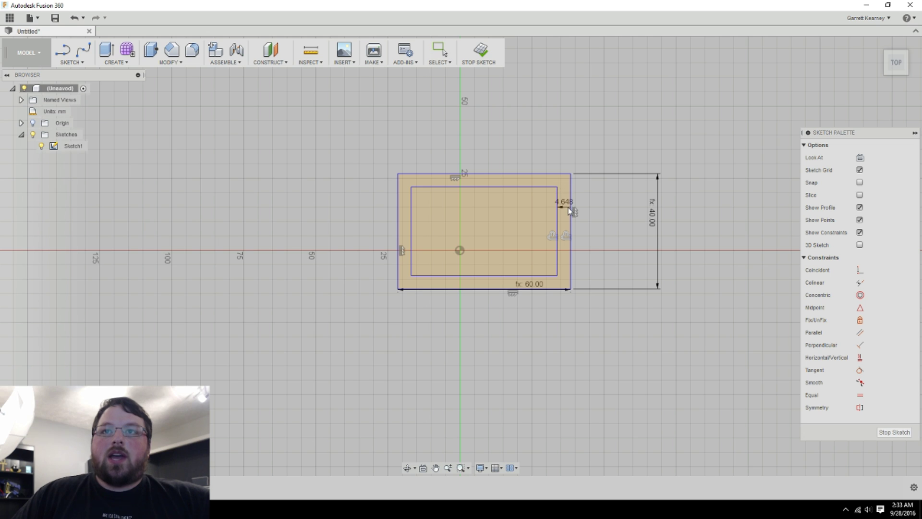
double_click(571, 207)
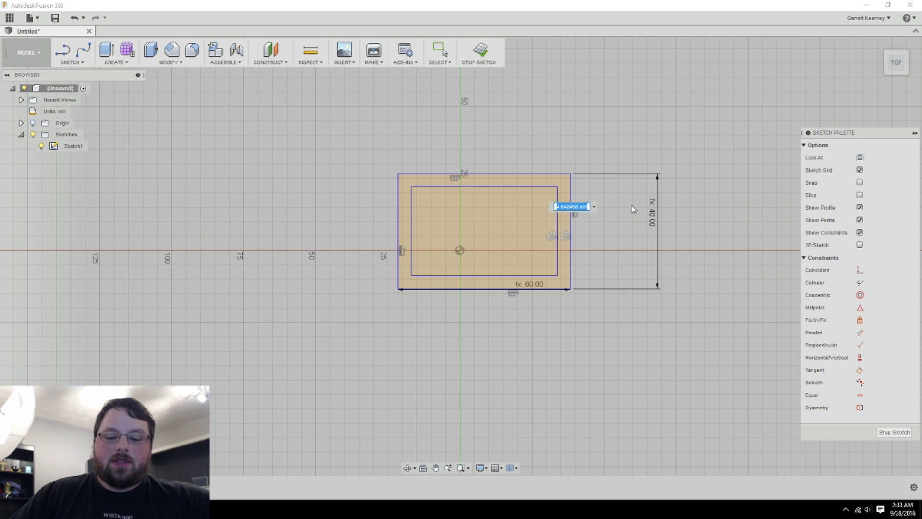
text(wallThickness)
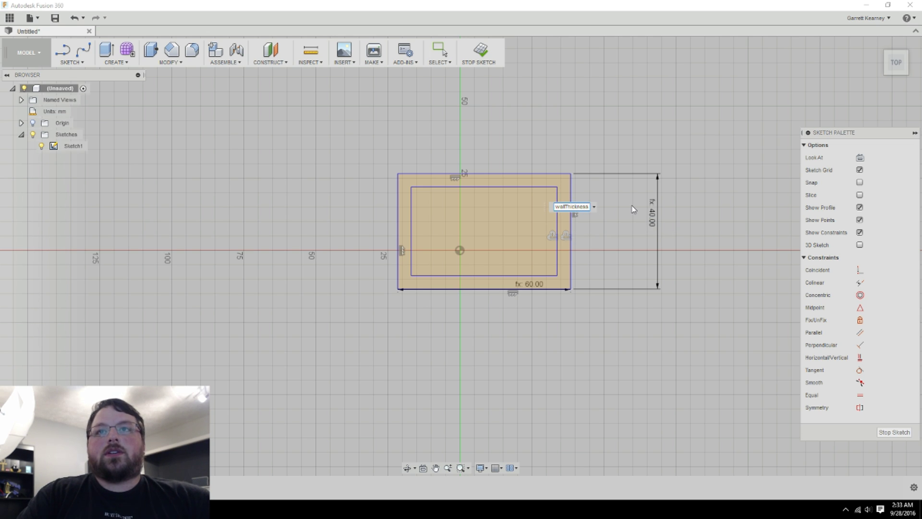
key(Return)
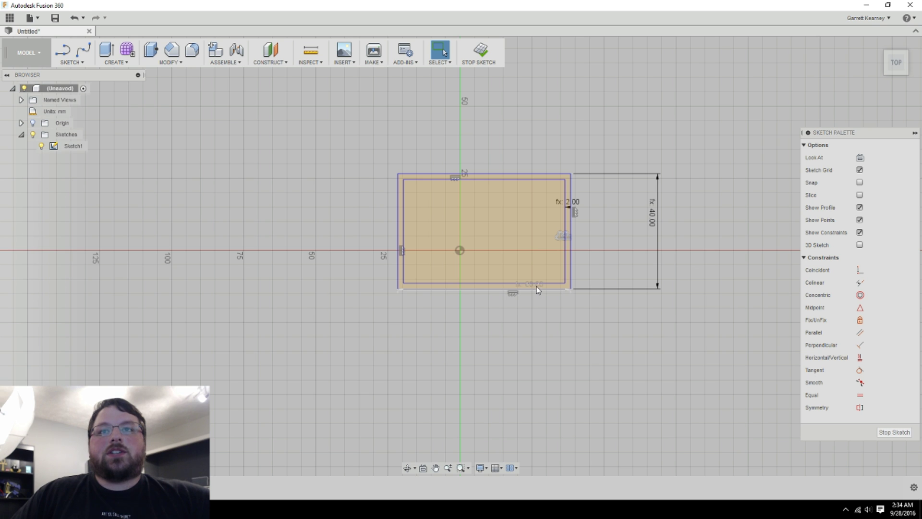
drag(534, 286, 538, 317)
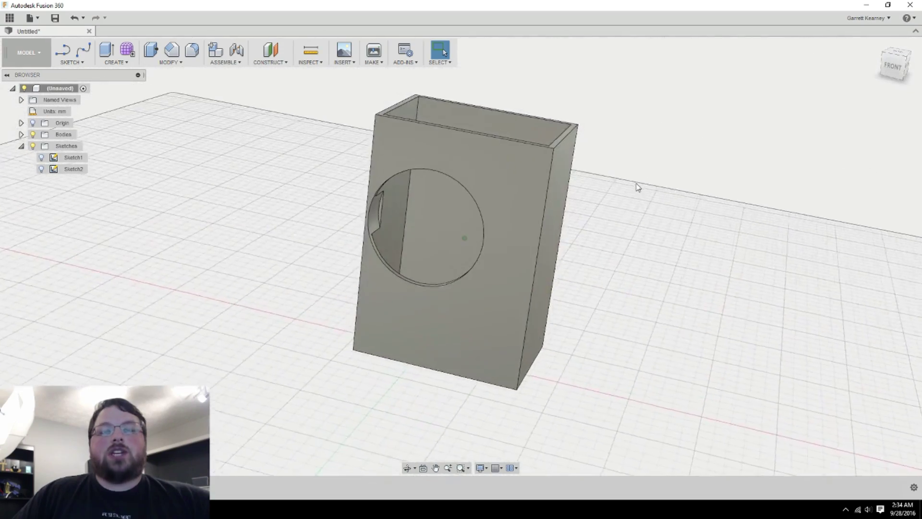
Step: Orbit around the 60 × 40 mm box and select Extrude1 in the timeline
mouse_move(463, 255)
shift+middle_down()
mouse_move(469, 237)
mouse_move(451, 237)
mouse_move(469, 243)
shift+middle_up()
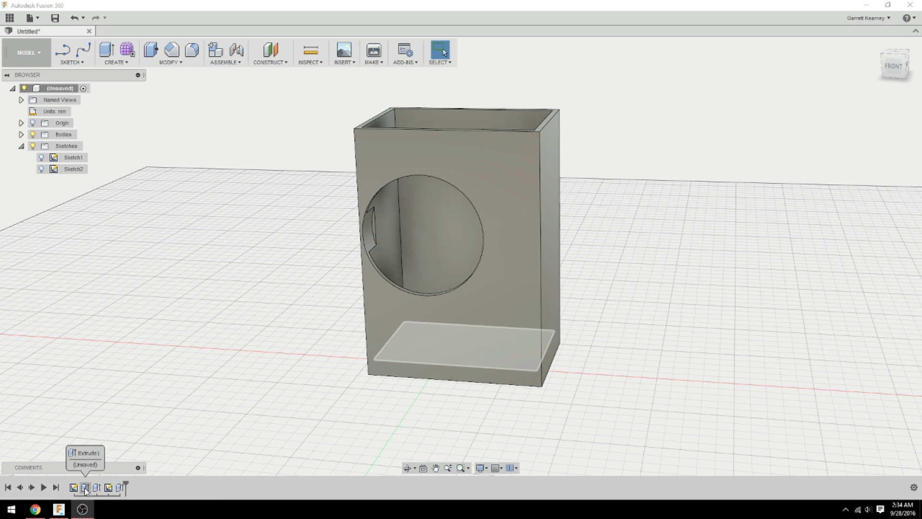
click(85, 488)
shift+middle_drag(580, 373, 433, 392)
Step: Set the Extrude1 floor distance to wallThickness instead of 5 mm
click(86, 490)
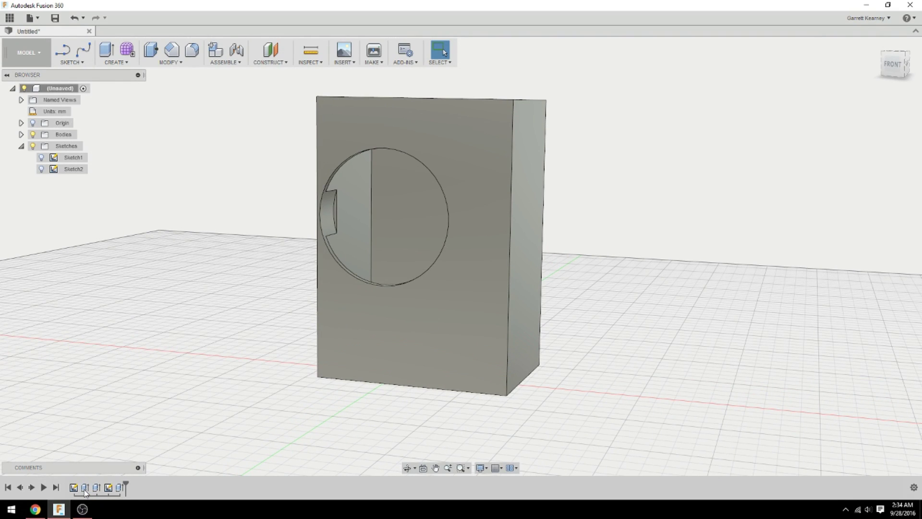
double_click(85, 488)
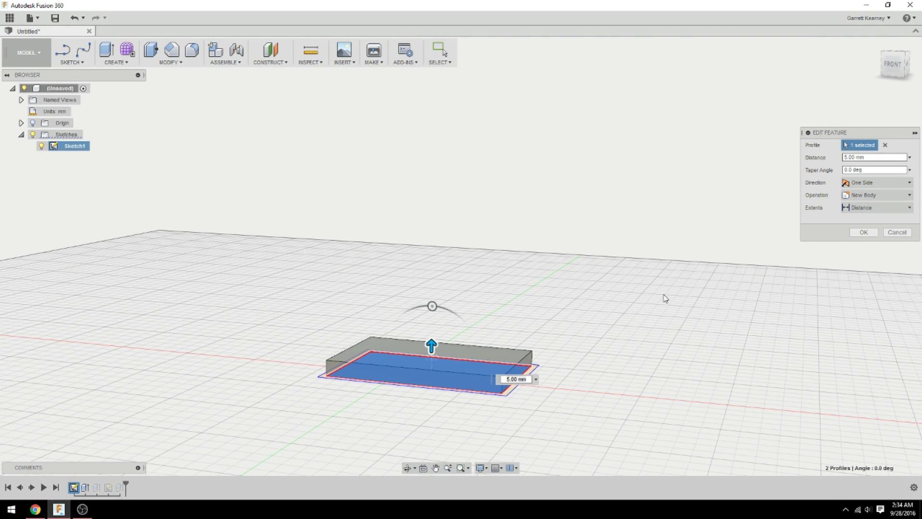
click(883, 156)
text(wall)
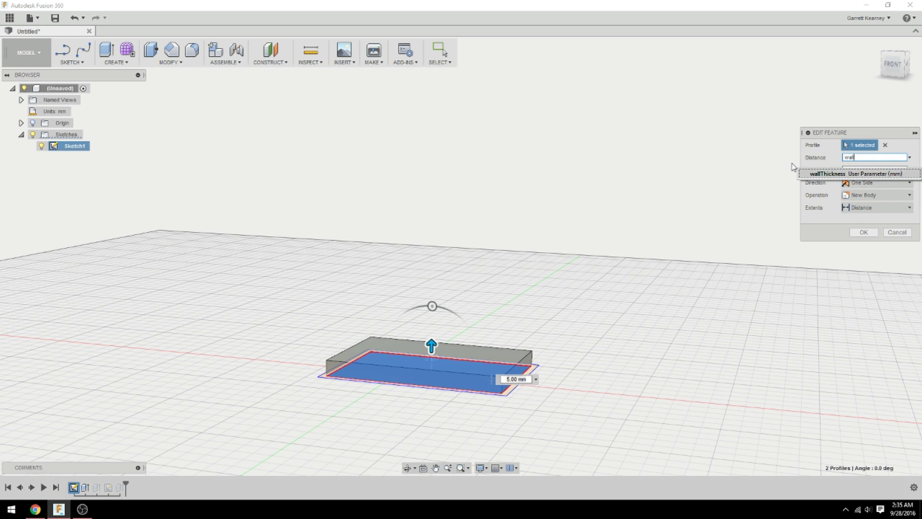
key(Return)
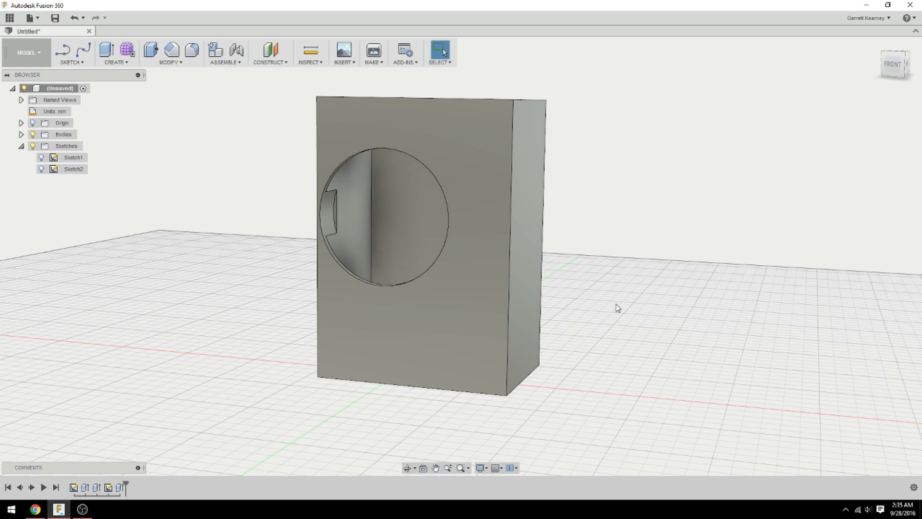
Step: Replace the wall extrusion's 85.00 mm distance with the height parameter (80 mm)
double_click(95, 488)
click(875, 157)
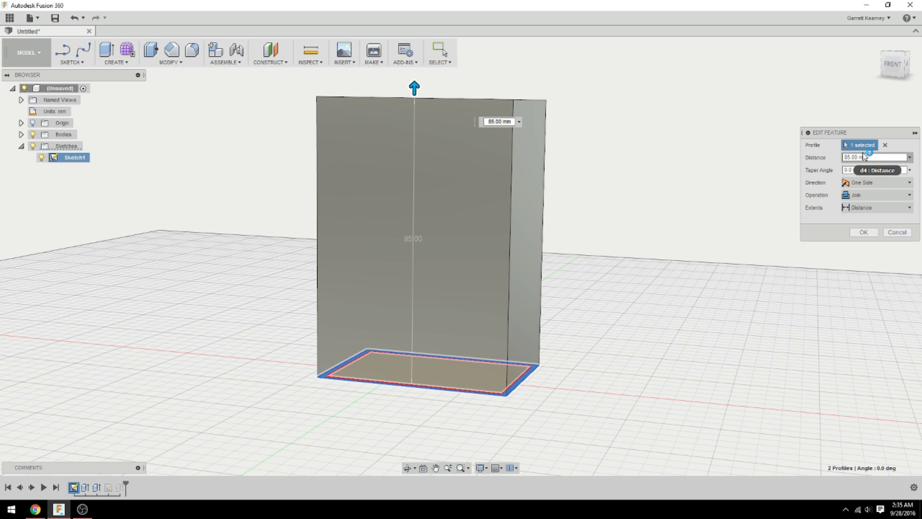
text(height)
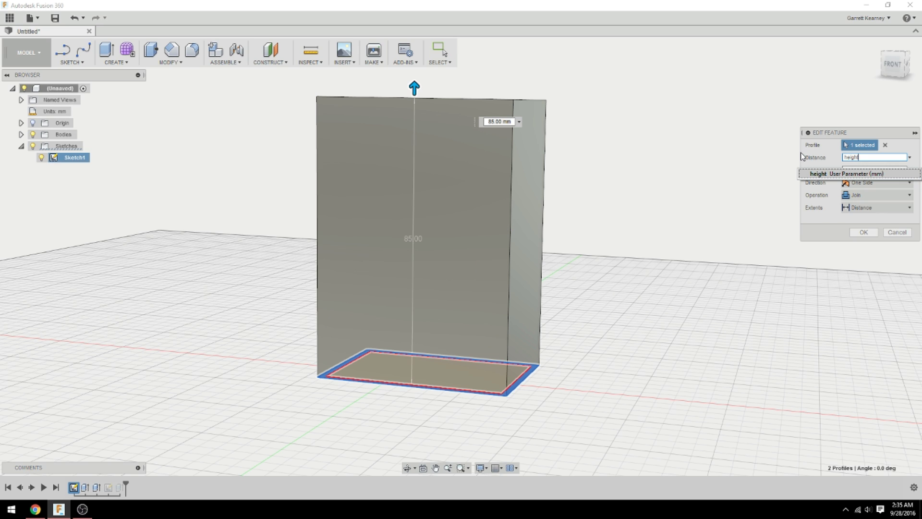
key(Return)
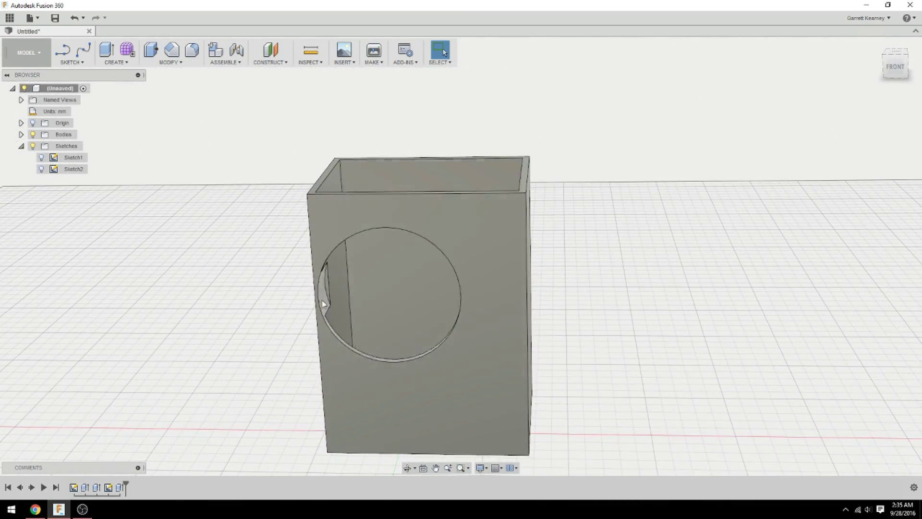
shift+middle_drag(578, 304, 408, 302)
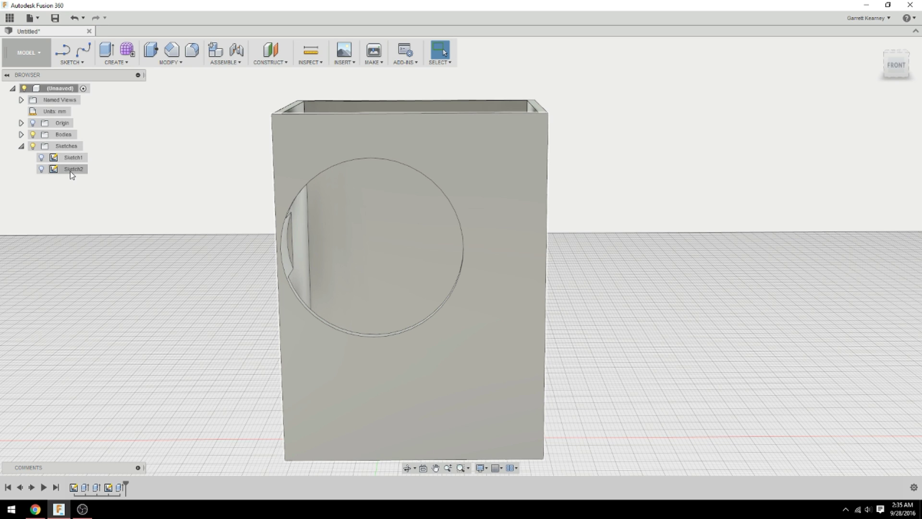
Step: In Sketch2, dimension the hole circle's diameter as circleRadius * 2, giving Ø40 mm
double_click(74, 169)
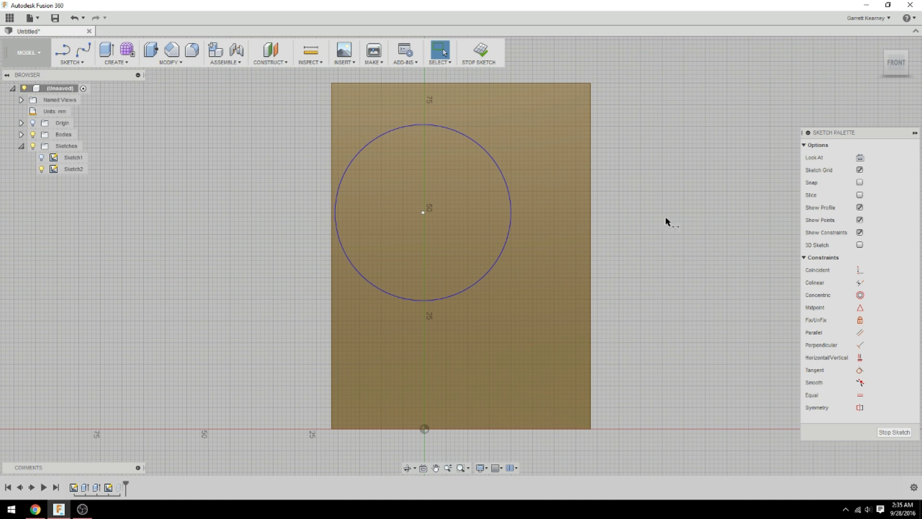
key(d)
click(506, 188)
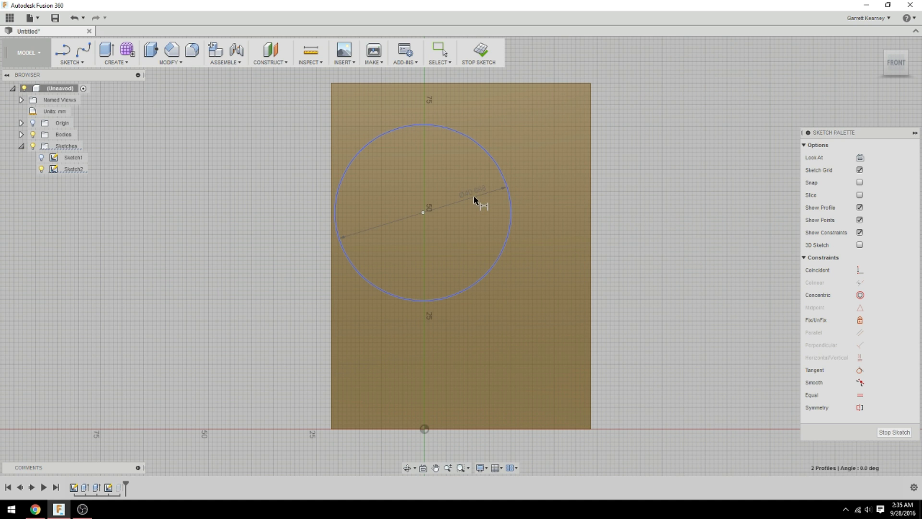
click(474, 197)
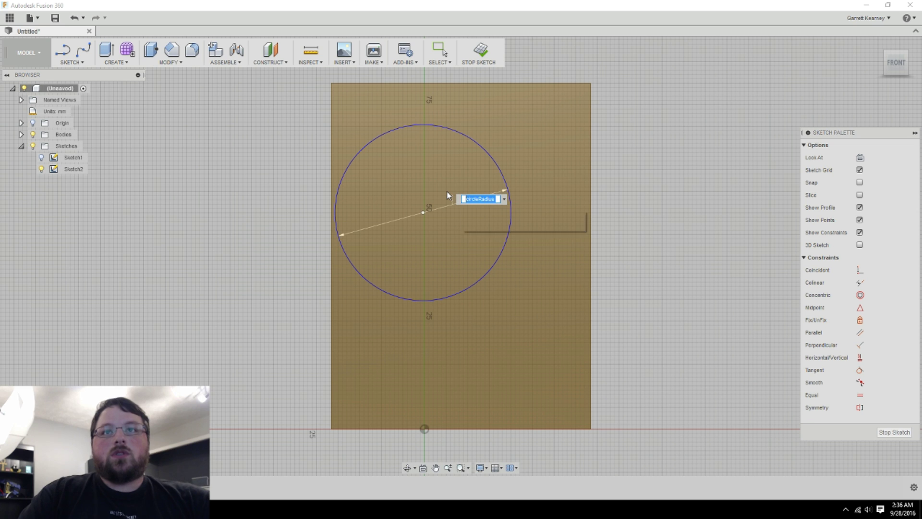
text(cir)
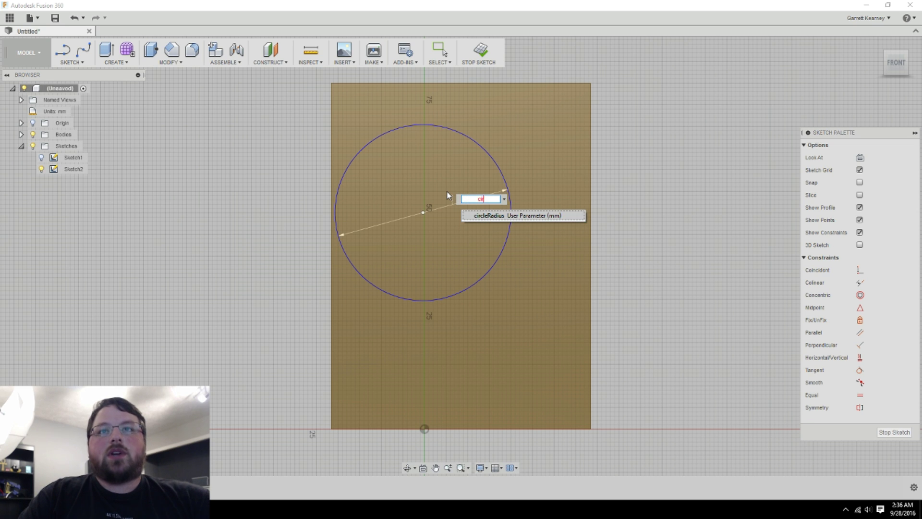
key(Return)
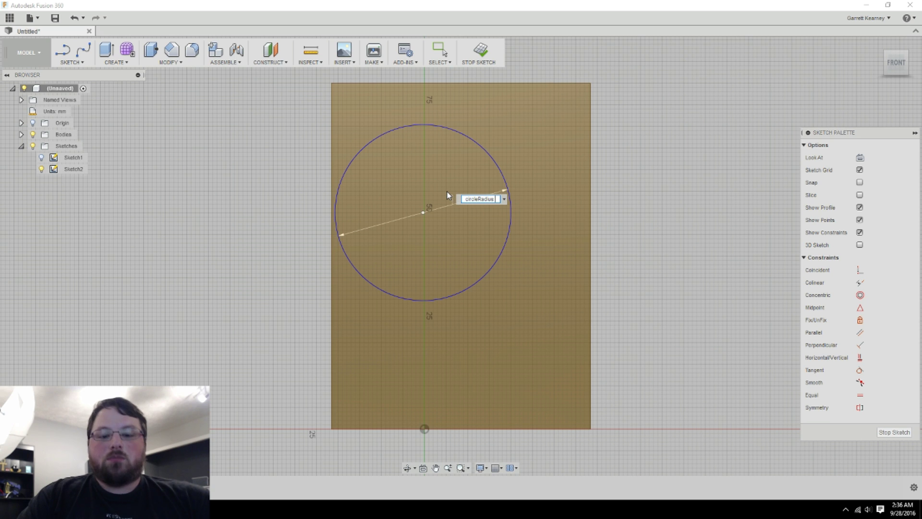
text(* 2)
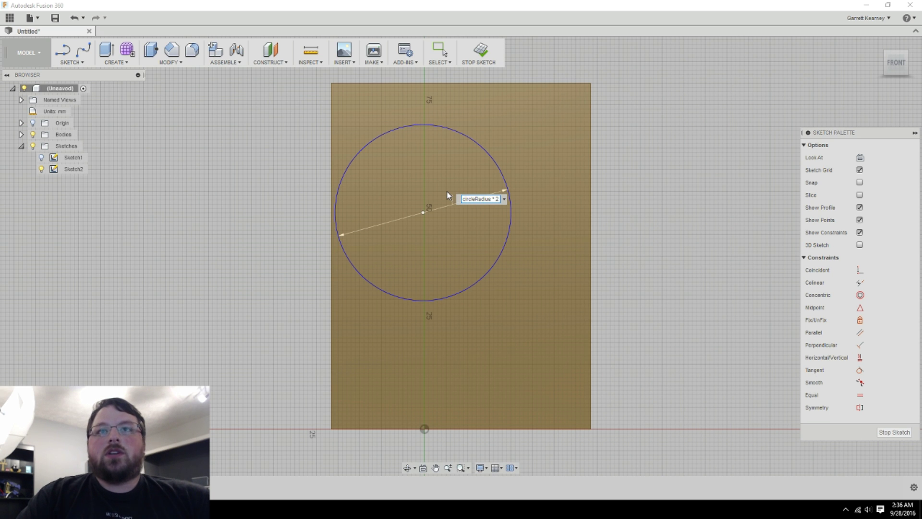
key(Return)
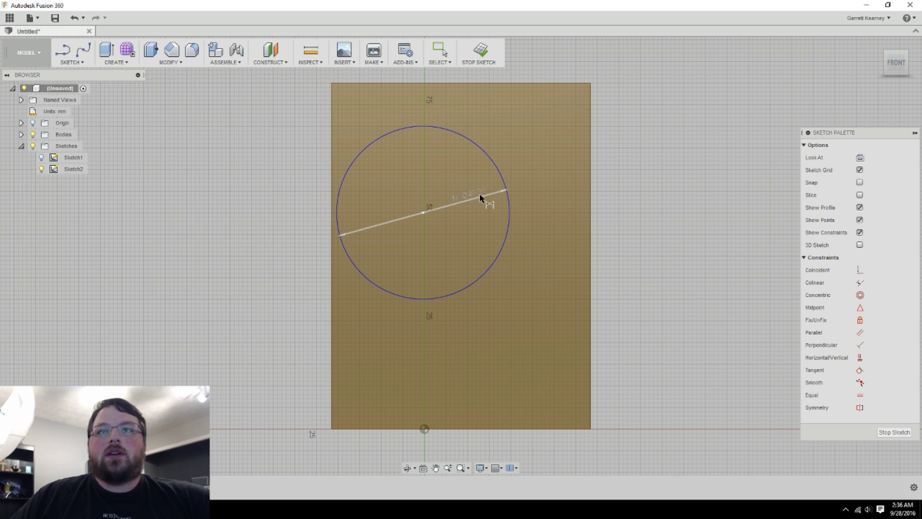
Step: Browse the Create and Modify menus, then view and close the user parameters table
click(126, 62)
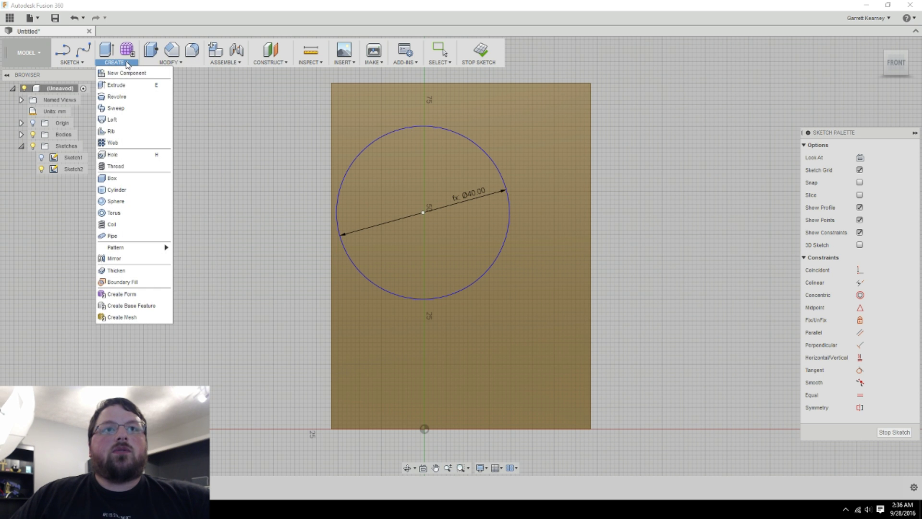
click(173, 63)
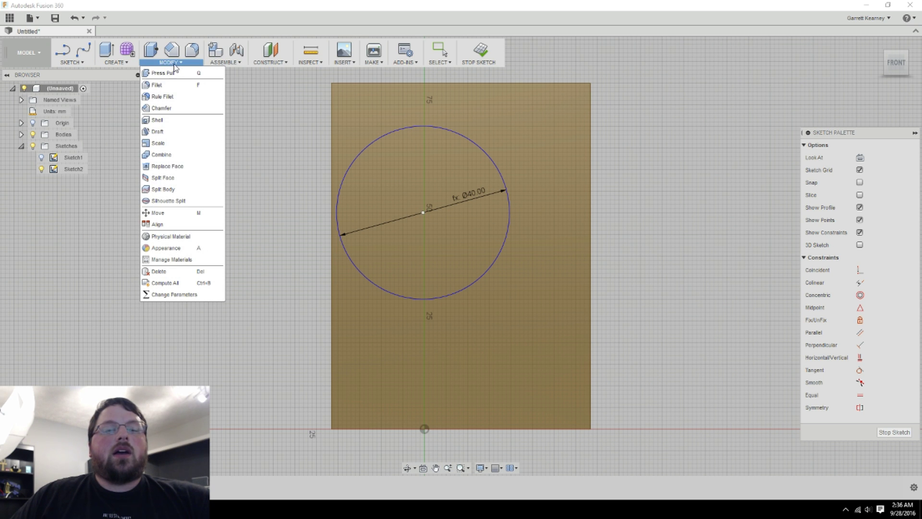
click(186, 295)
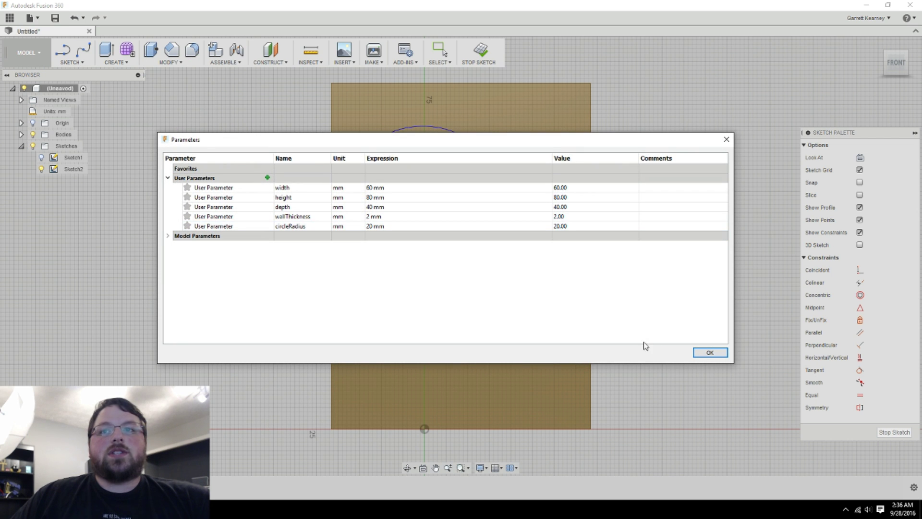
click(715, 352)
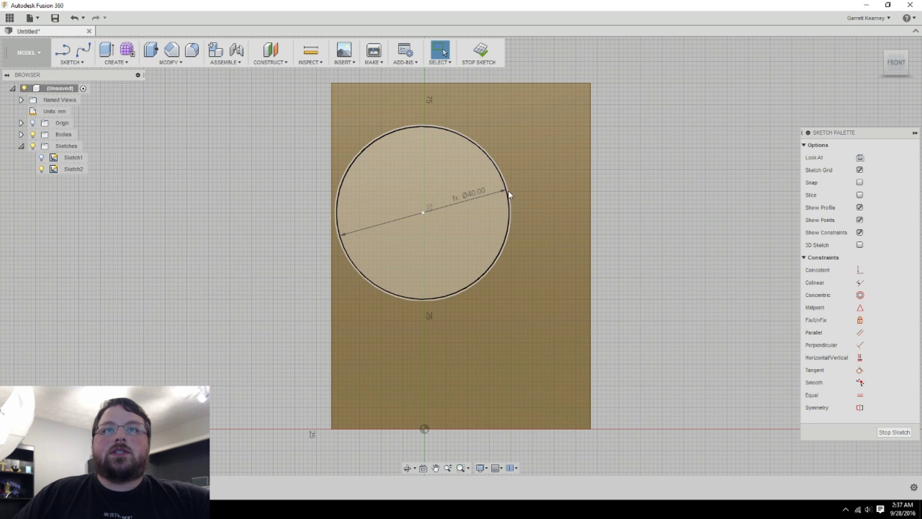
Step: Dimension the circle centre to the top edge as height / 2 (40 mm)
key(d)
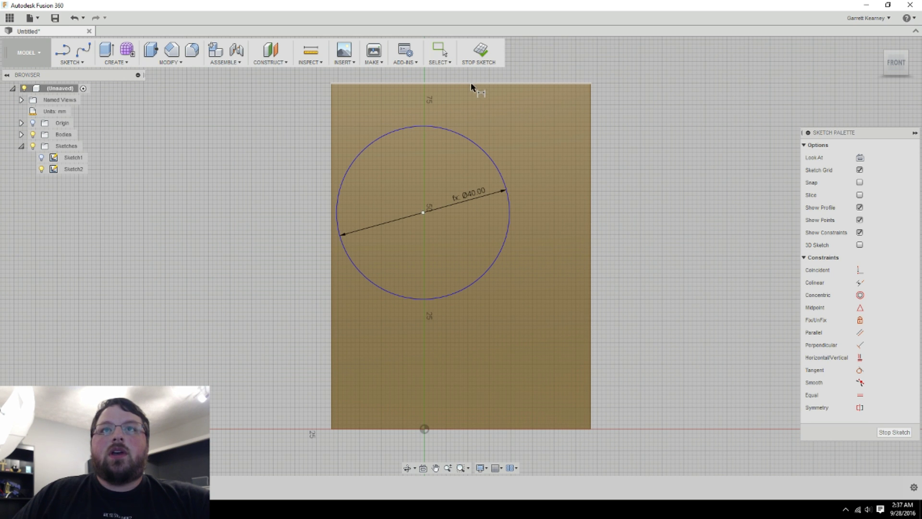
click(423, 213)
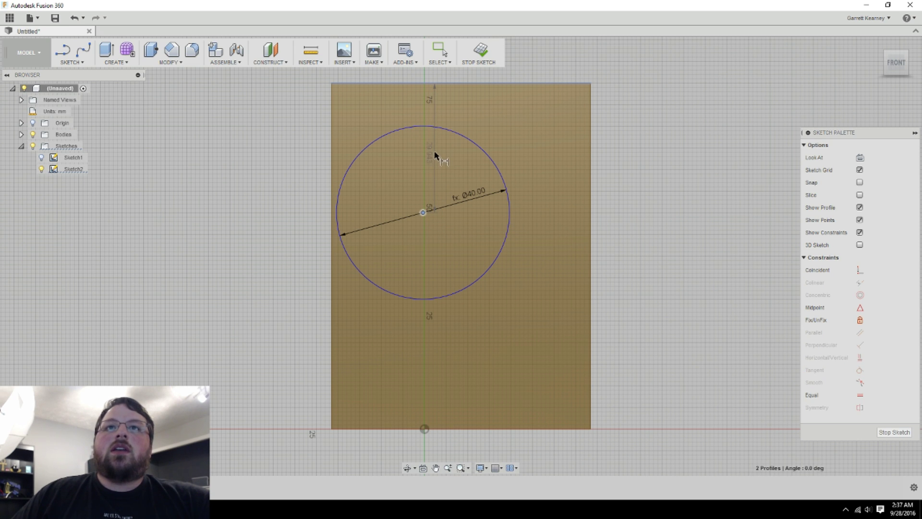
click(630, 148)
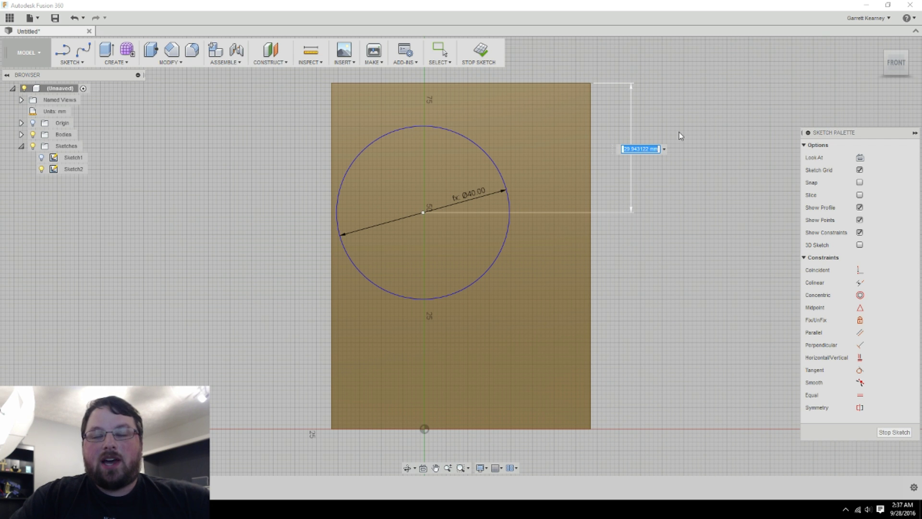
text(height)
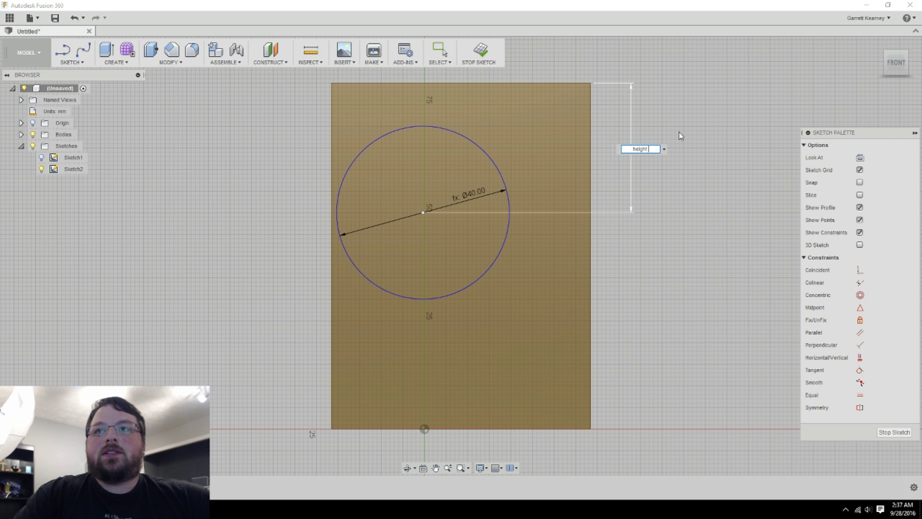
text( /2)
key(Return)
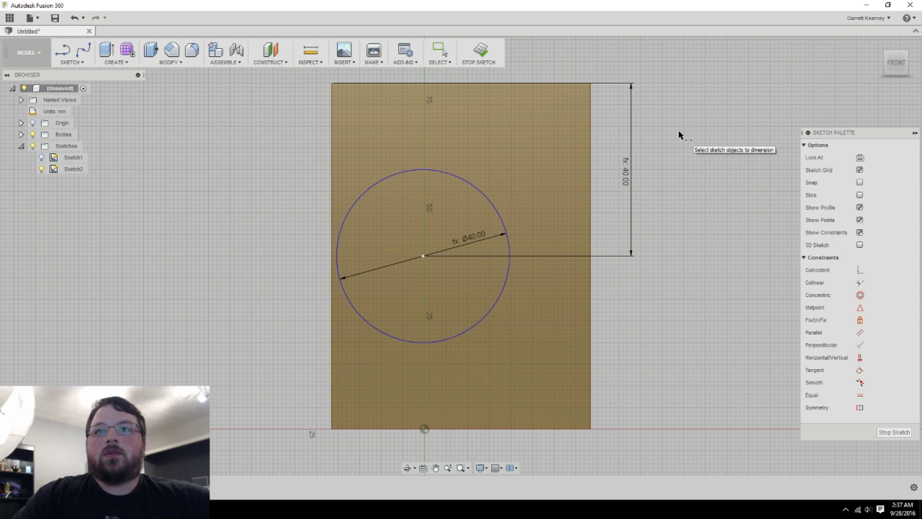
Step: Dimension the circle centre to the left edge as width / 2 (30 mm)
click(423, 256)
click(331, 233)
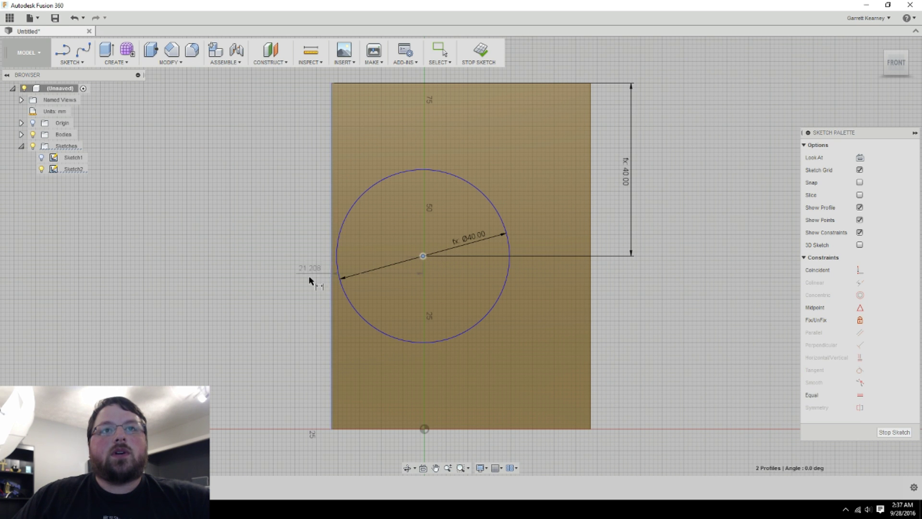
click(288, 377)
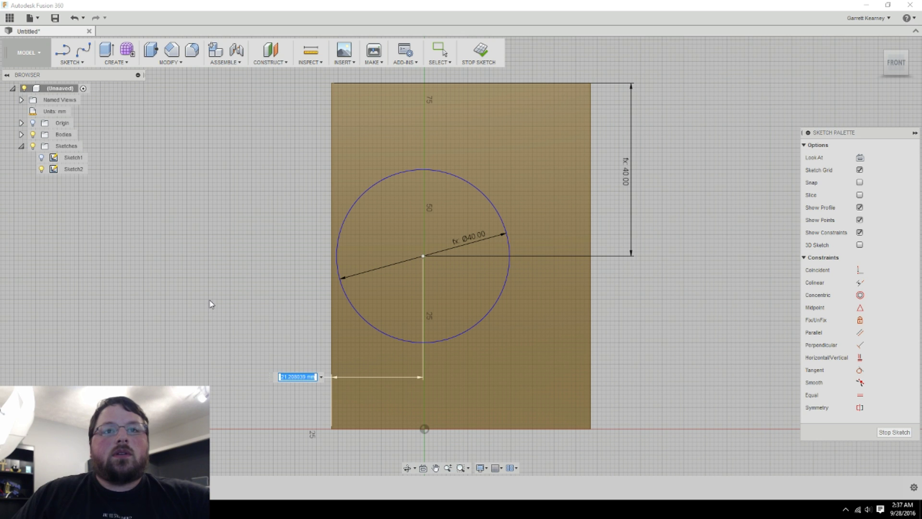
text(width / 2)
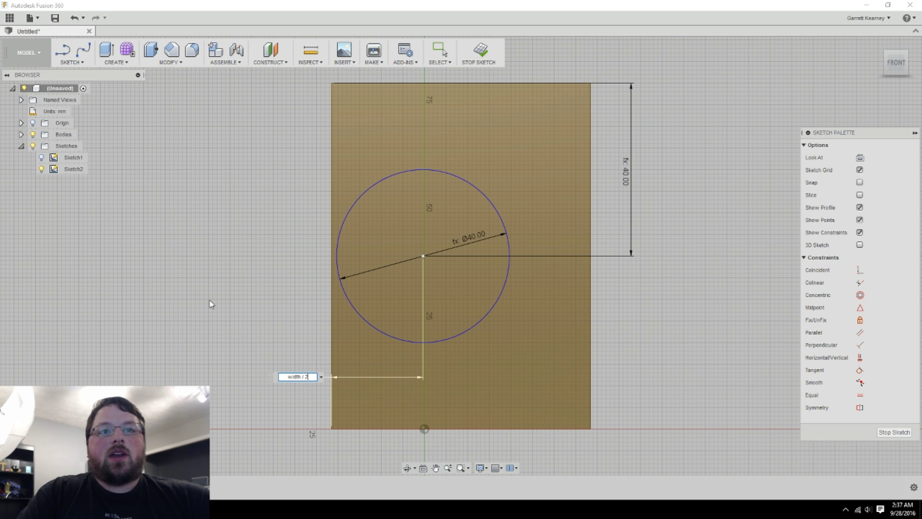
key(Return)
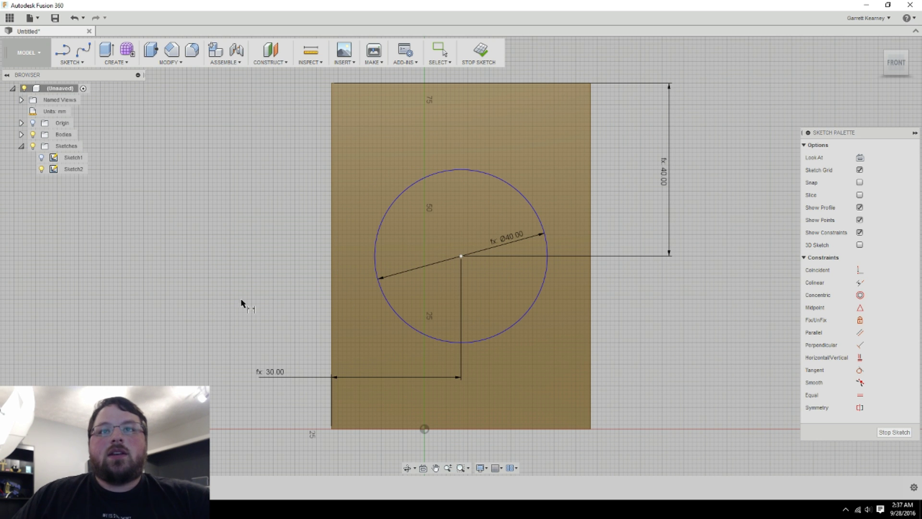
Step: Finish Sketch2 and bring up the Change Parameters table
click(895, 431)
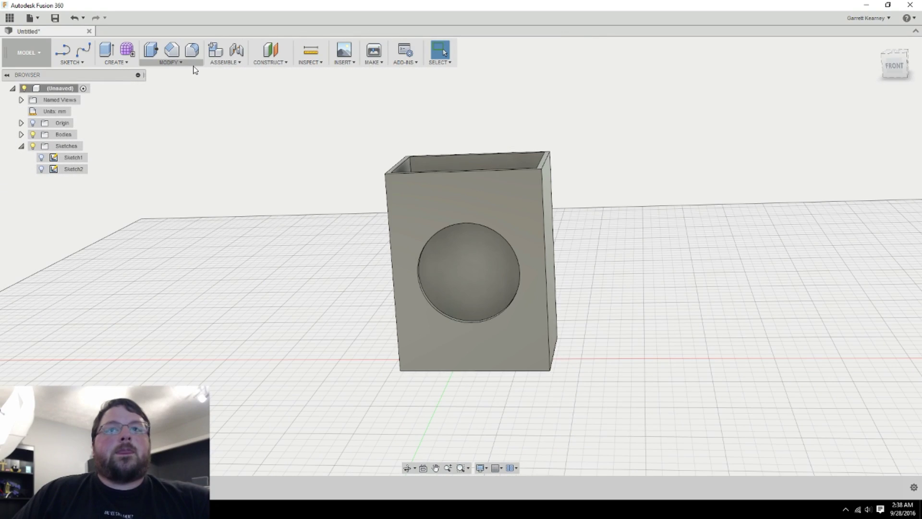
click(191, 63)
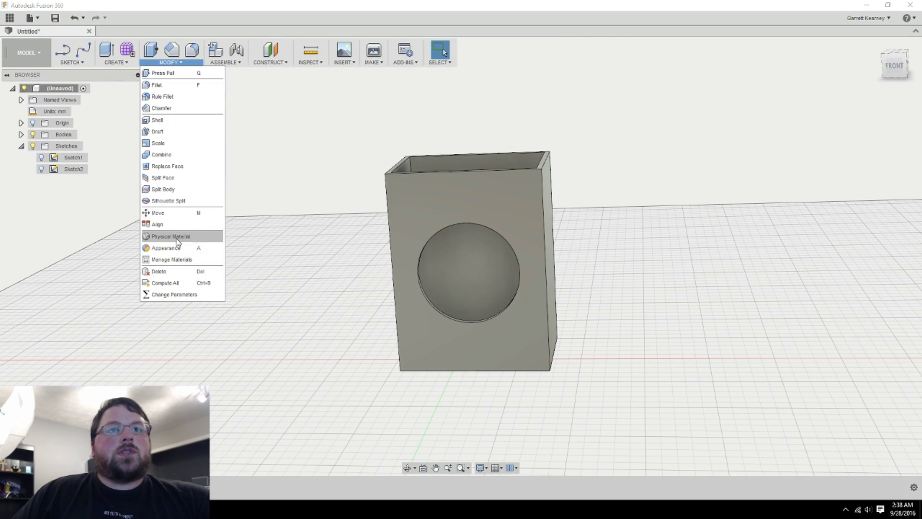
click(178, 295)
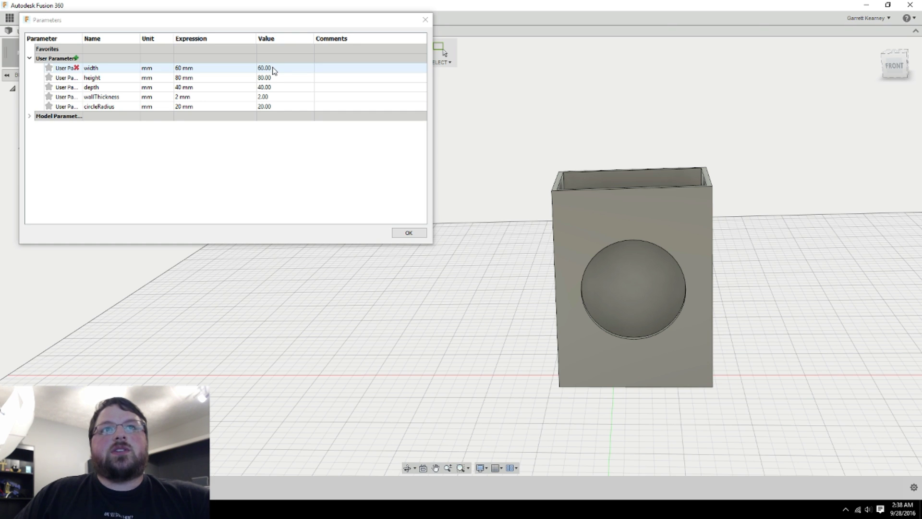
Step: Change the width parameter to 120 mm
click(201, 72)
click(188, 69)
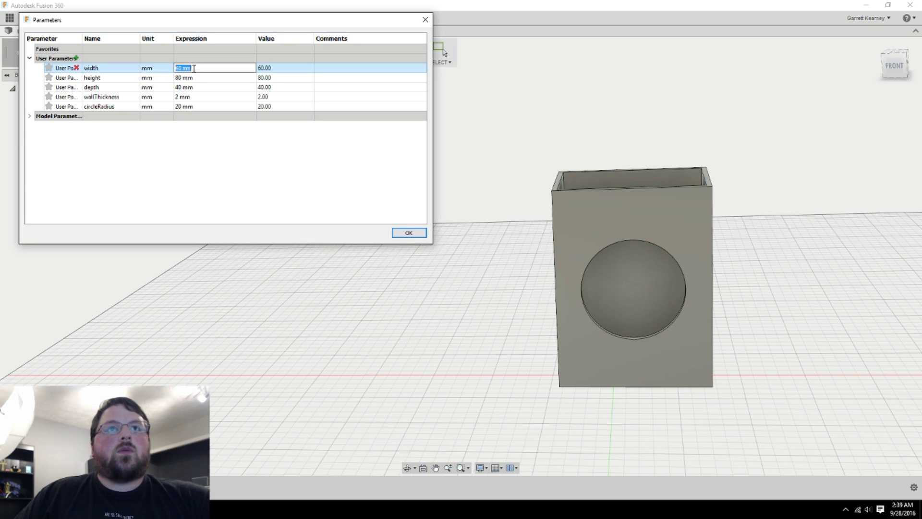
double_click(187, 68)
click(177, 68)
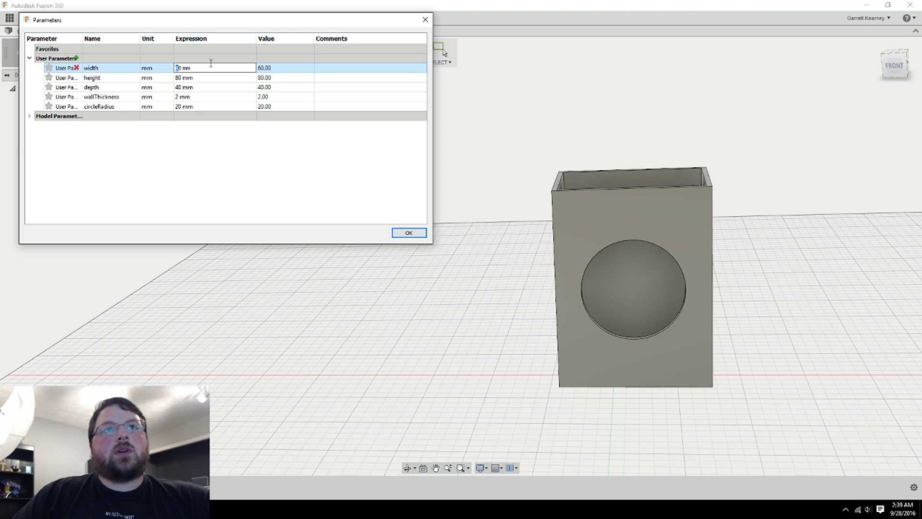
text(12)
key(Return)
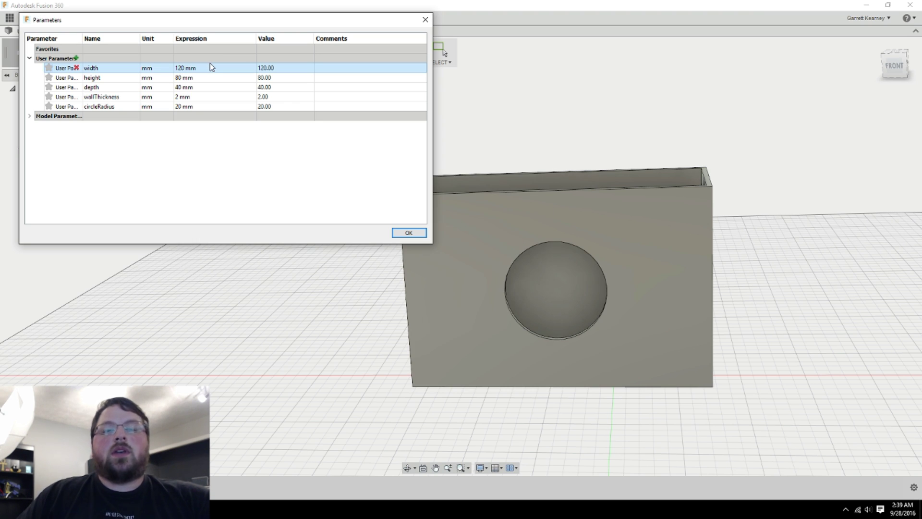
middle_drag(641, 358, 723, 332)
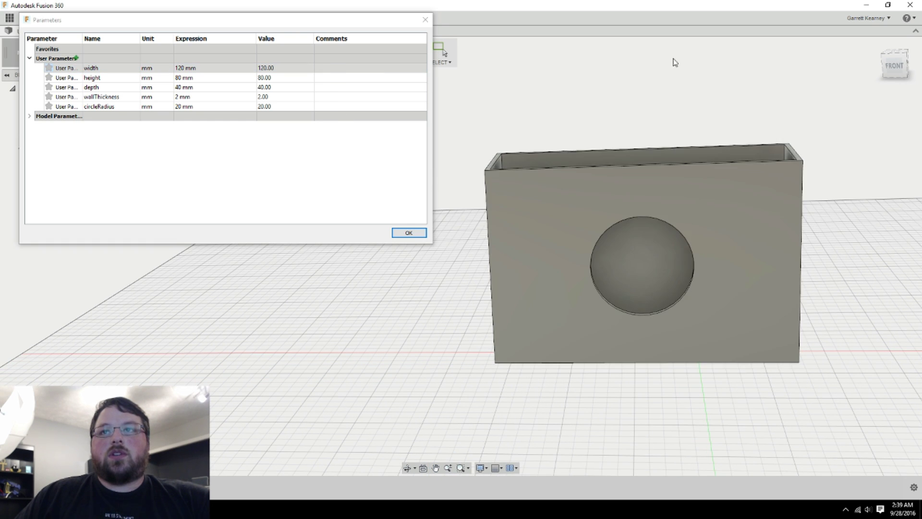
Step: Set the height parameter to 40 mm and depth to 80 mm
double_click(178, 78)
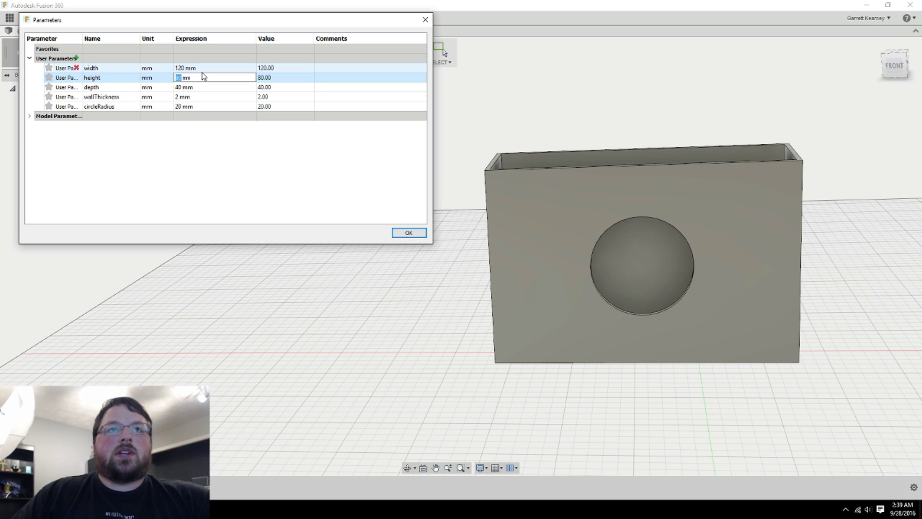
text(40)
key(Return)
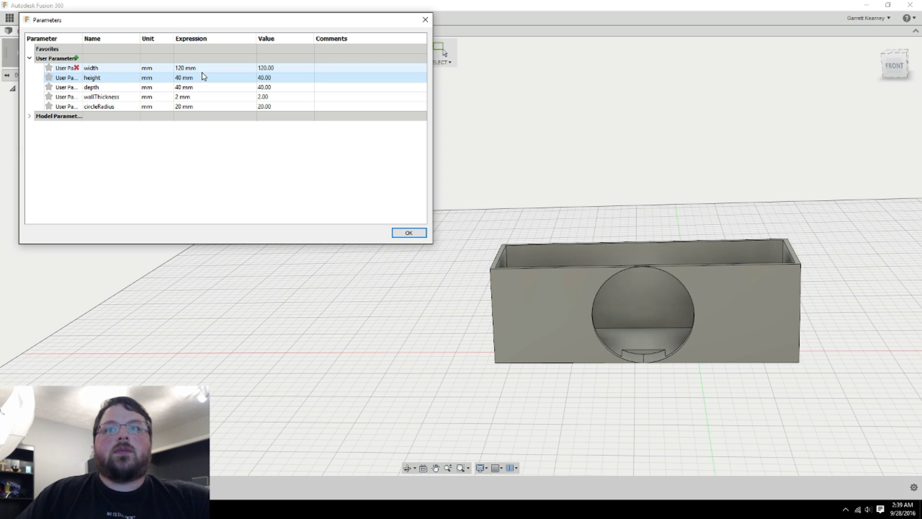
double_click(179, 87)
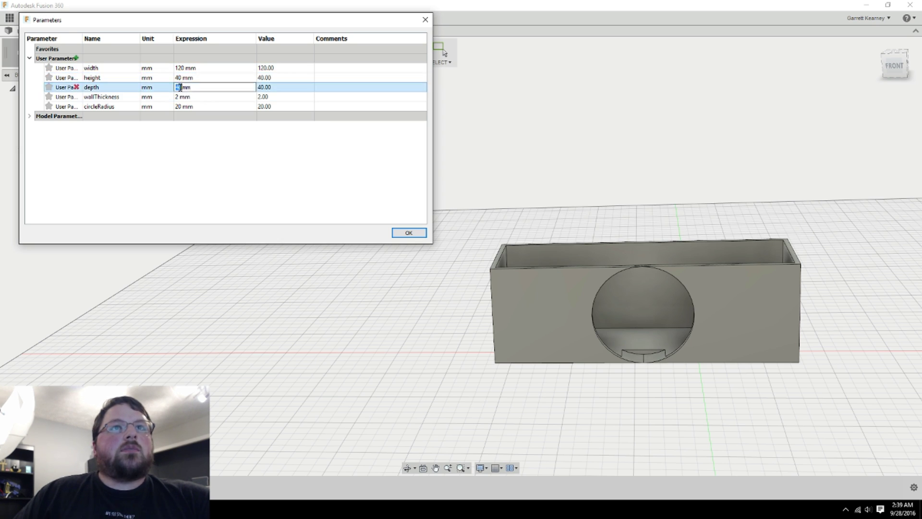
text(80)
key(Return)
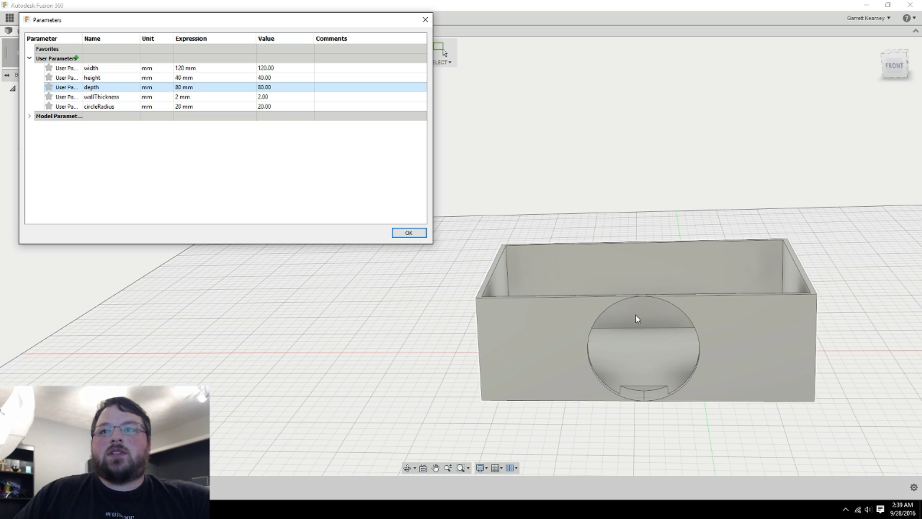
Step: Set circleRadius to 5 mm and confirm the parameter changes
double_click(178, 108)
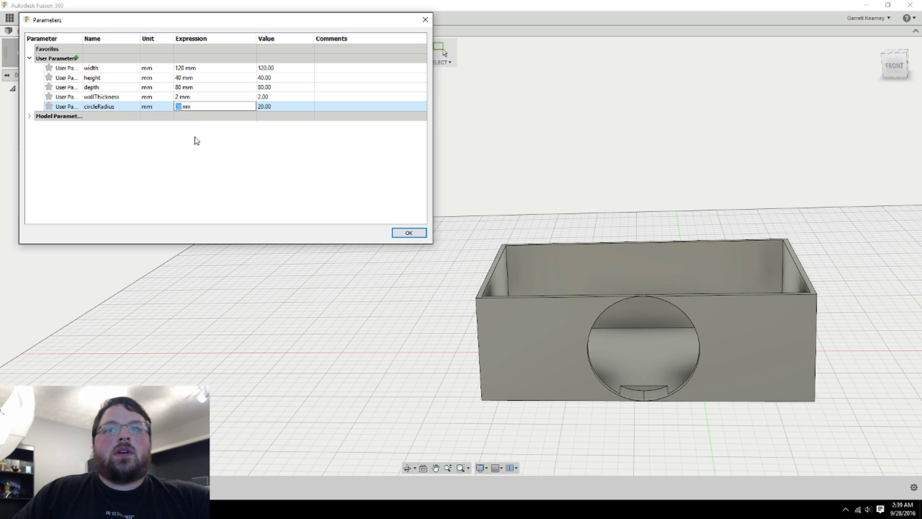
text(5)
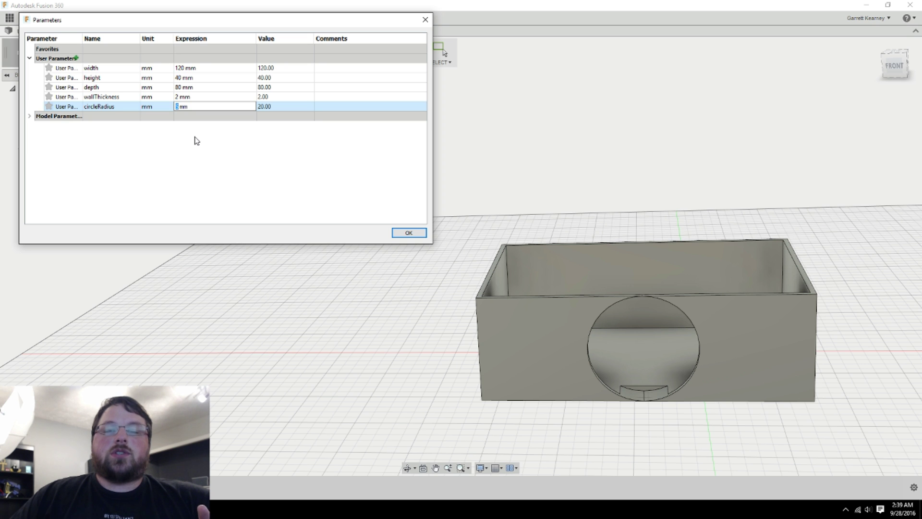
key(Return)
shift+middle_drag(720, 288, 531, 357)
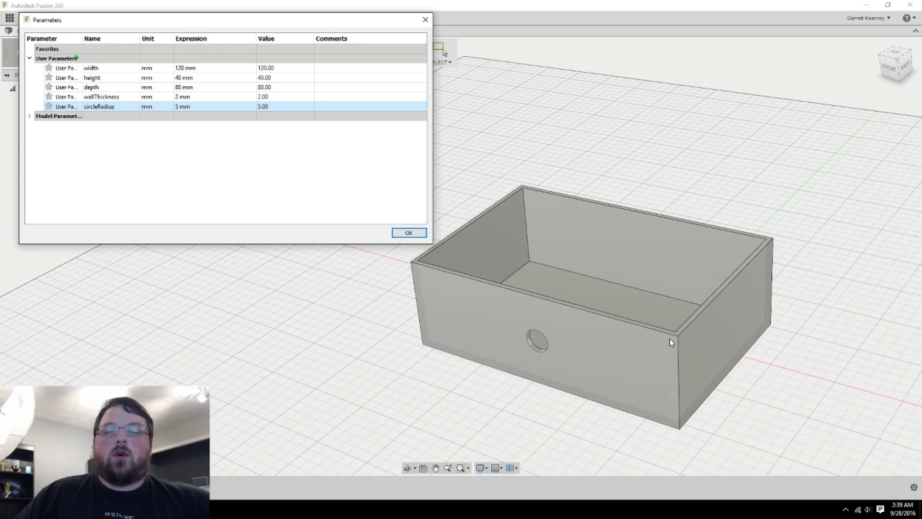
shift+middle_drag(672, 343, 661, 280)
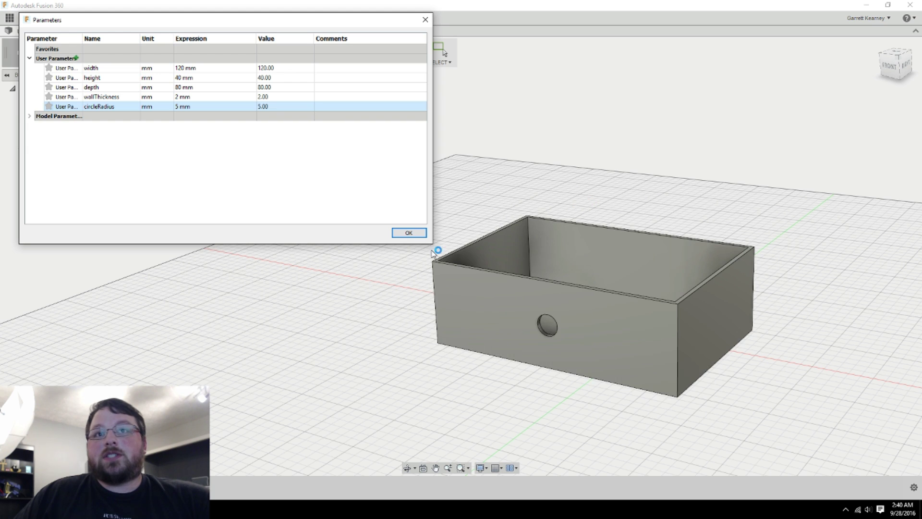
click(409, 232)
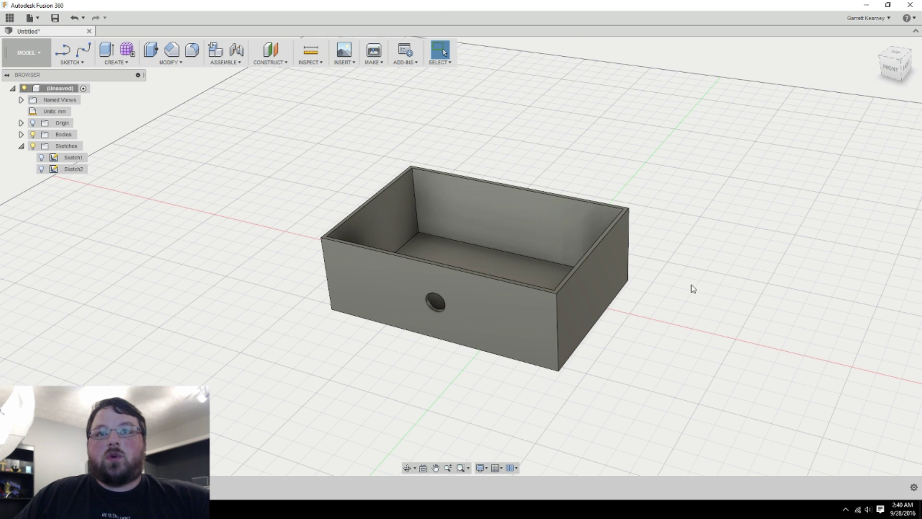